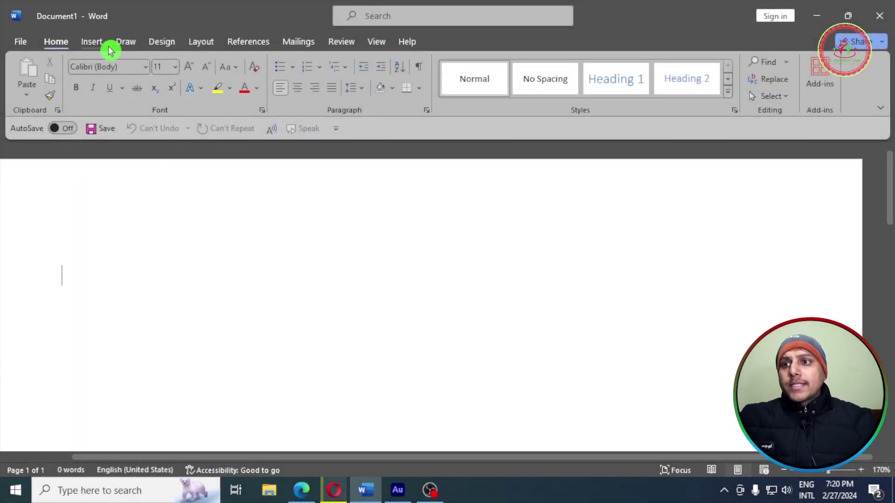
- Fill the blank document with sample text using the formula =rand(10,20)
click(89, 43)
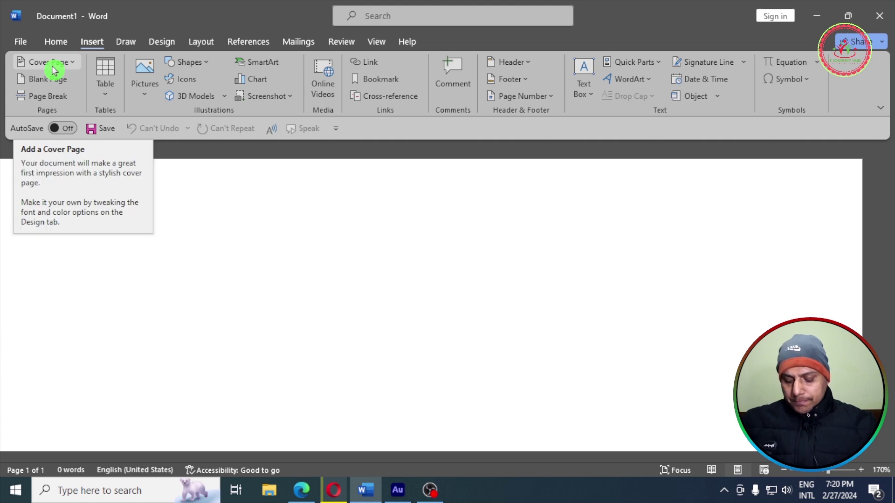
key(ctrl+space)
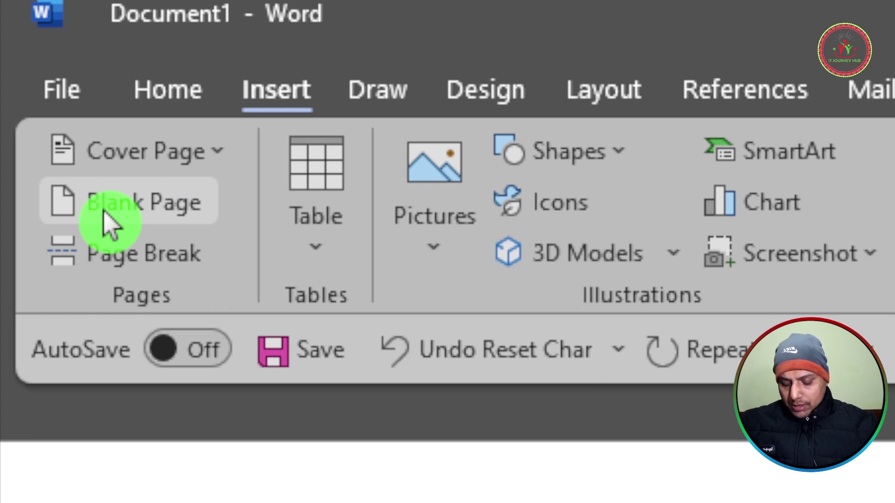
click(104, 213)
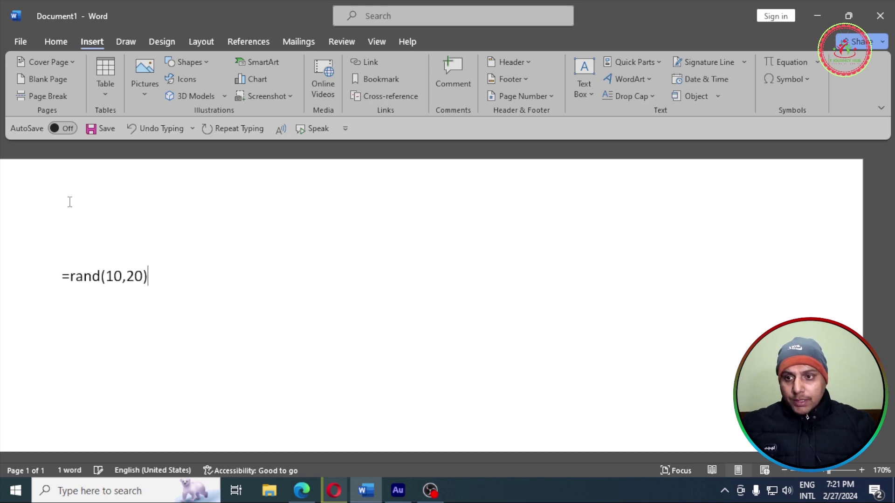
key(Return)
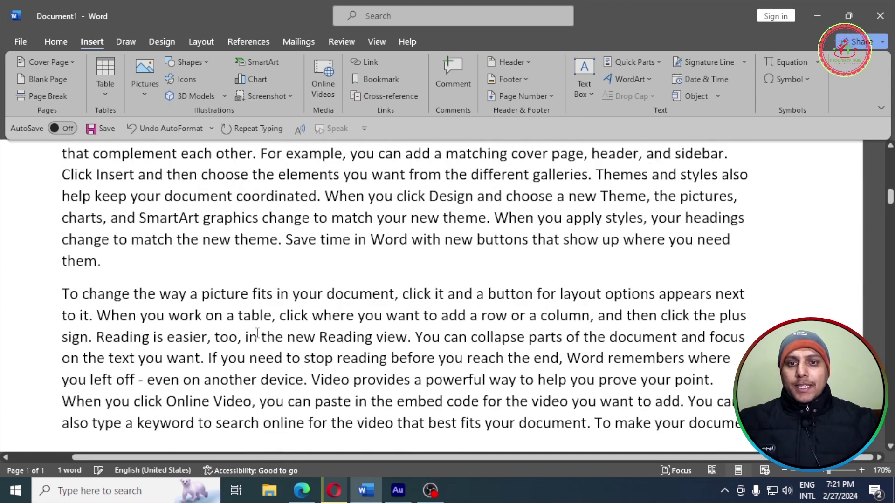
ctrl+scroll(349, 267, down, 3)
scroll(400, 325, up, 10)
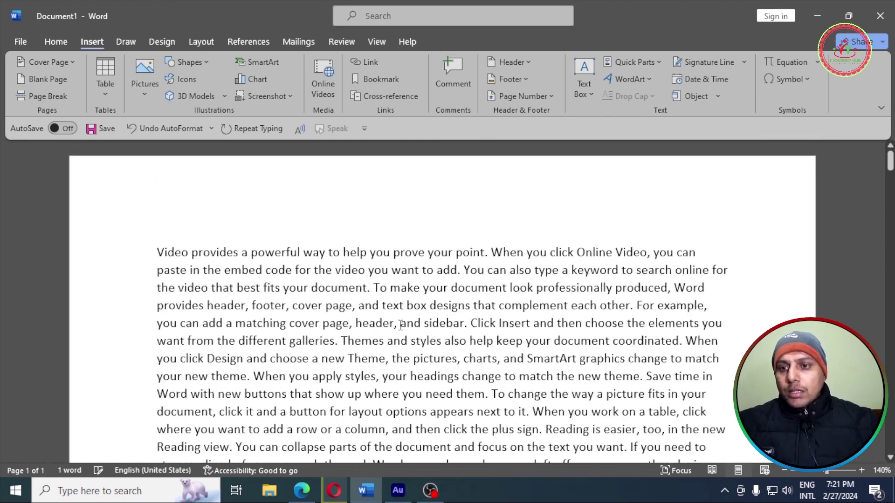
scroll(205, 331, down, 15)
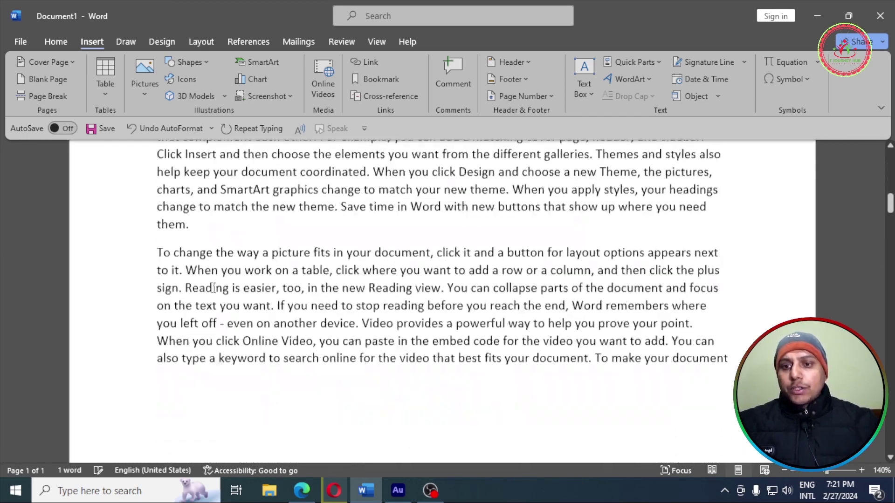
scroll(213, 288, up, 10)
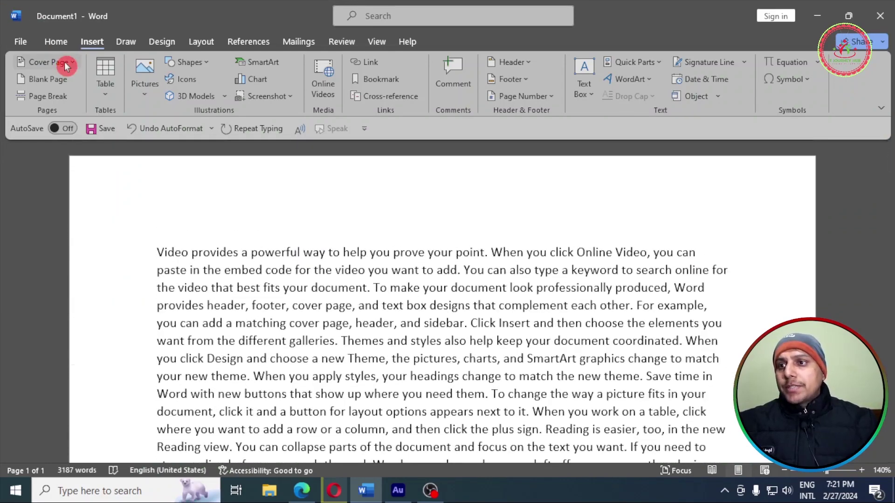
- Browse the built-in cover page designs and insert the Integral cover page
click(46, 62)
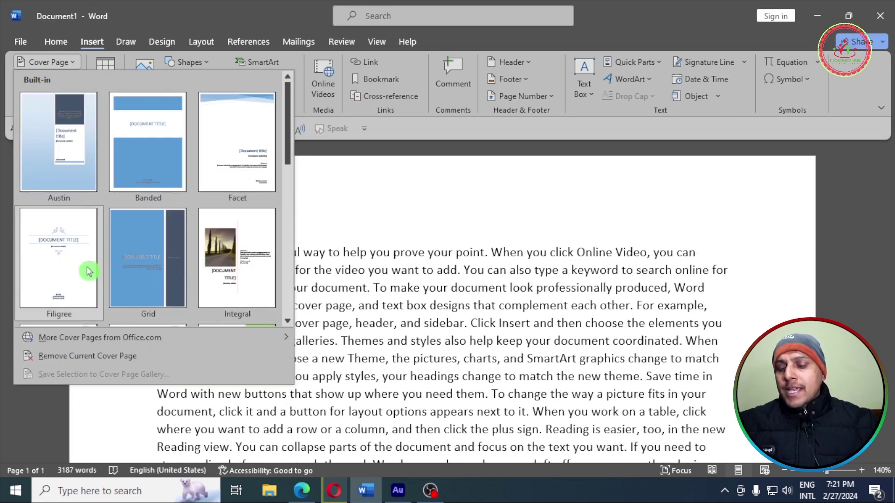
scroll(208, 261, down, 5)
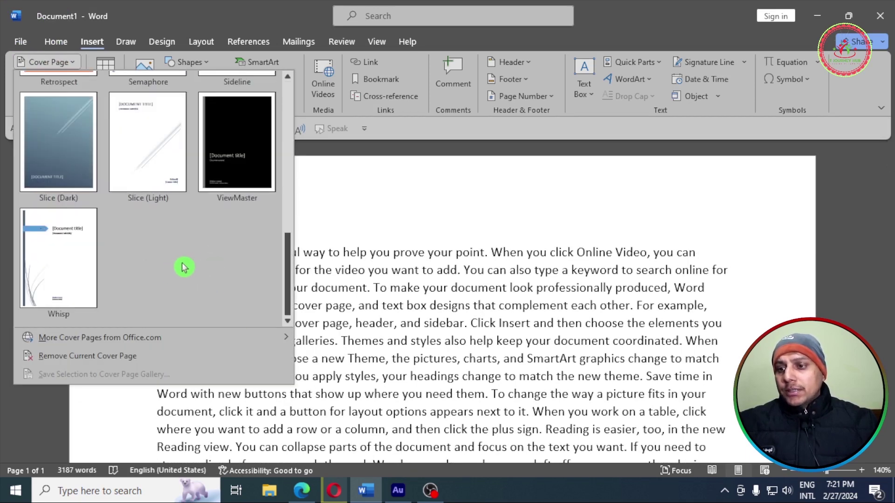
scroll(185, 261, up, 5)
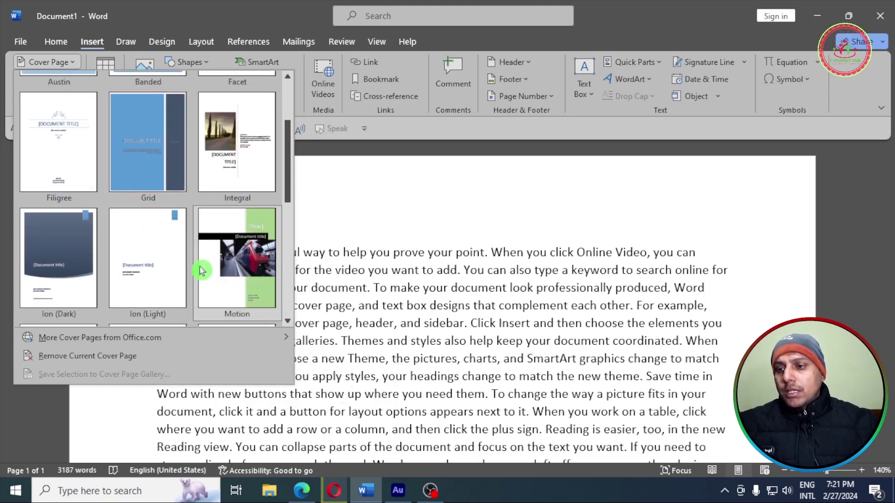
scroll(201, 271, down, 5)
scroll(218, 239, up, 5)
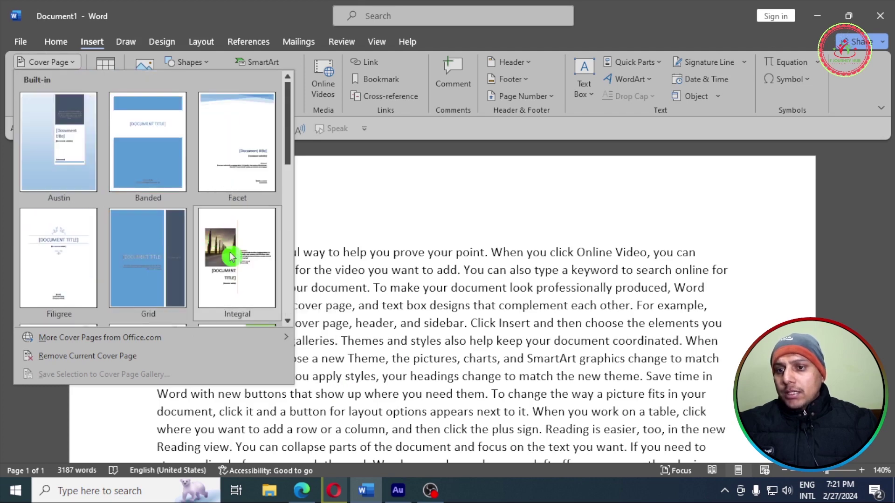
scroll(228, 250, down, 5)
scroll(229, 252, up, 5)
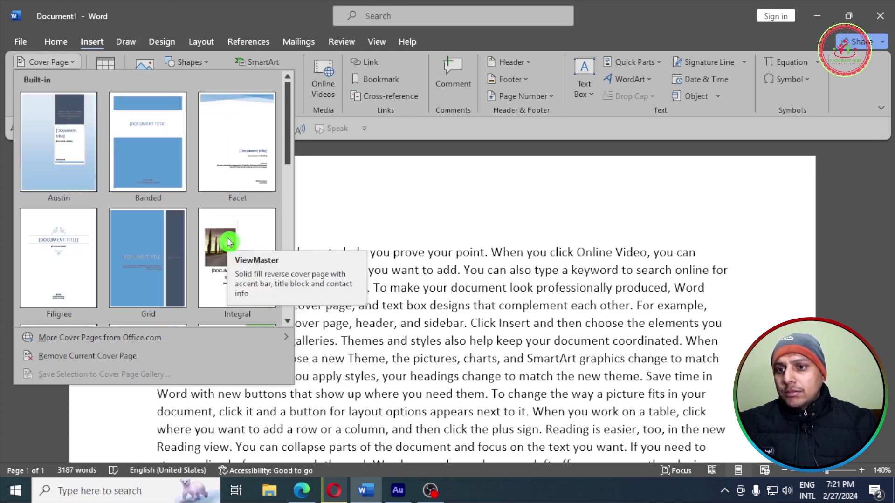
click(227, 260)
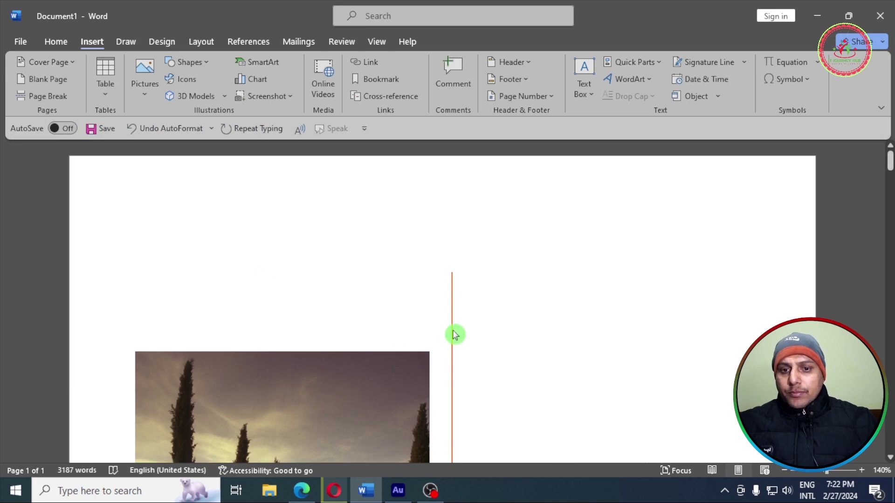
- Enter MICROSOFT WORD as the cover page title and 2021 as its subtitle
scroll(455, 334, down, 6)
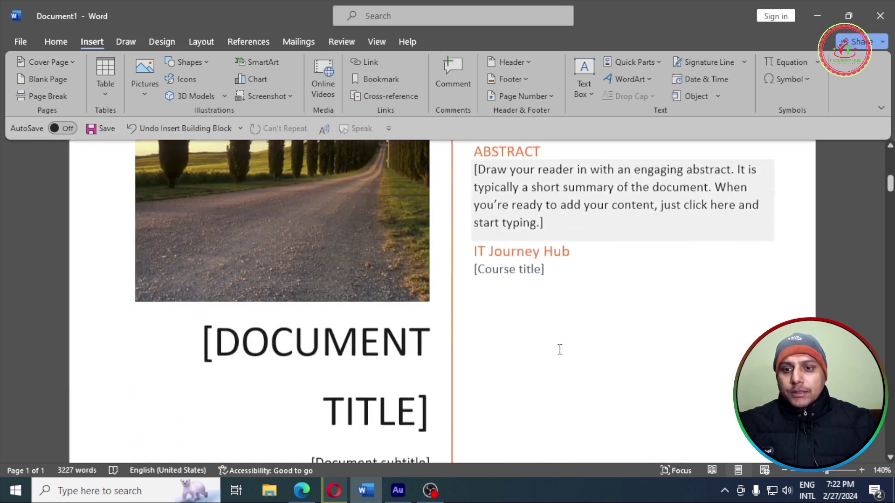
scroll(560, 350, down, 2)
click(285, 239)
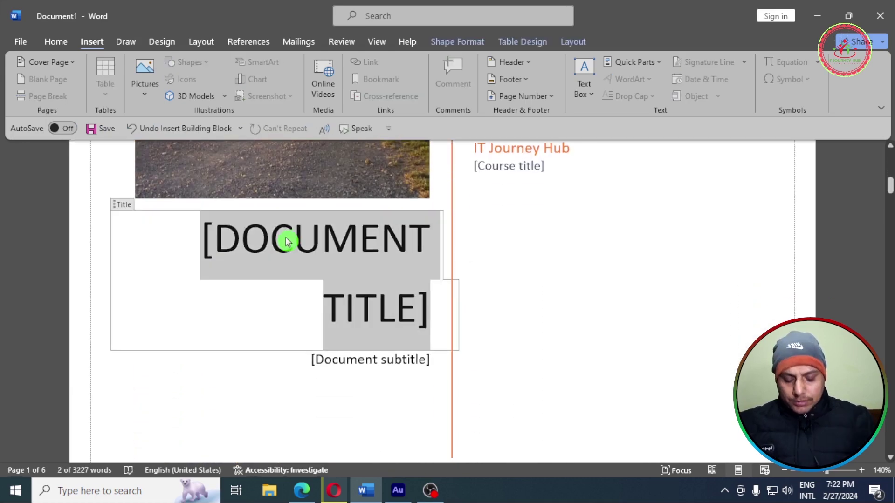
text(MIC)
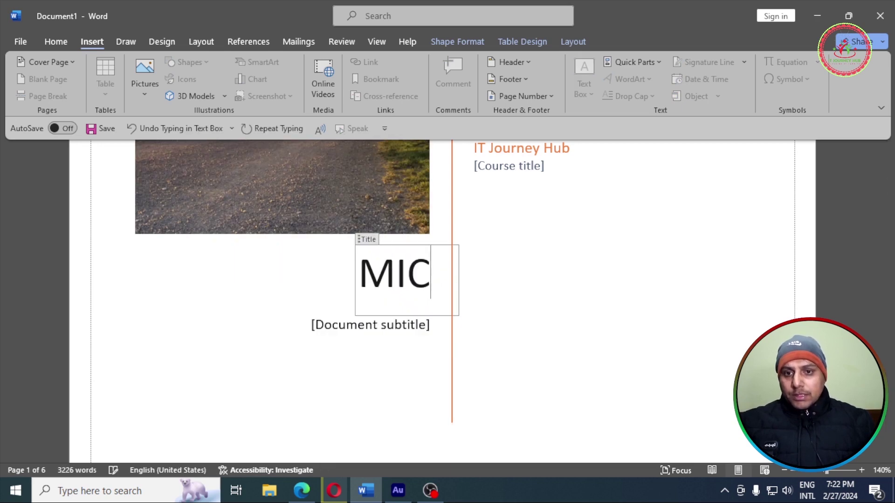
text(ROSOFT WORDE)
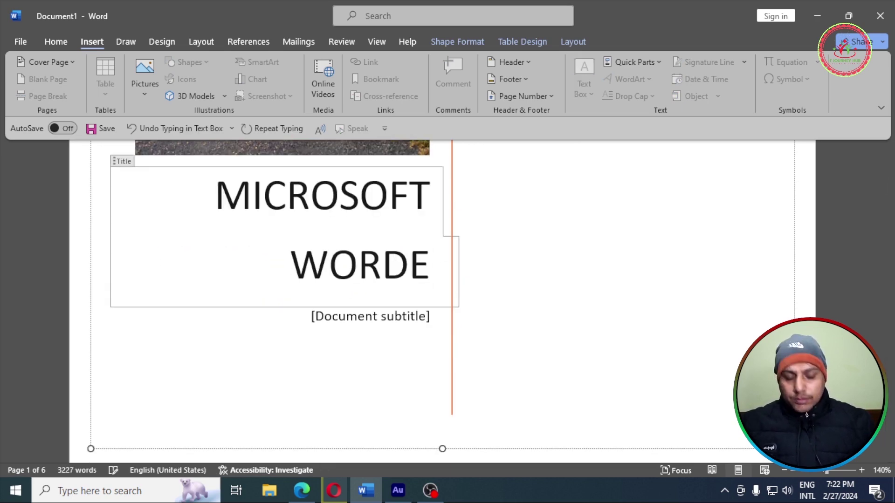
key(BackSpace)
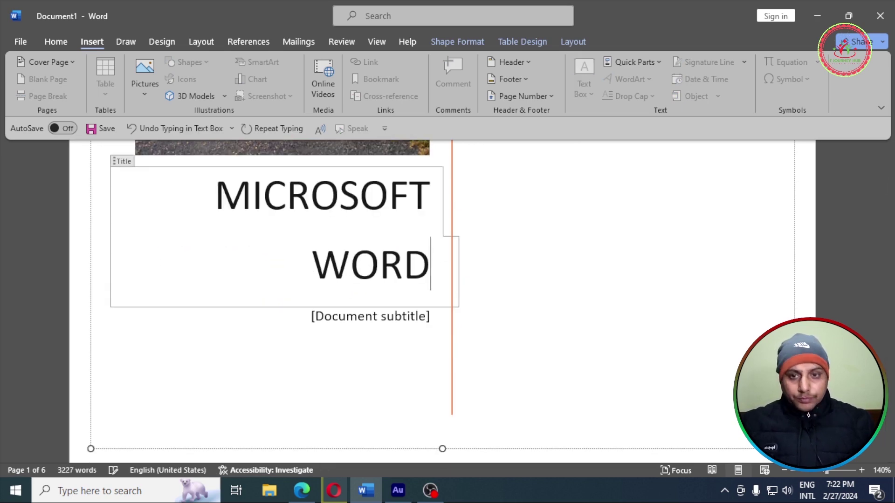
click(369, 320)
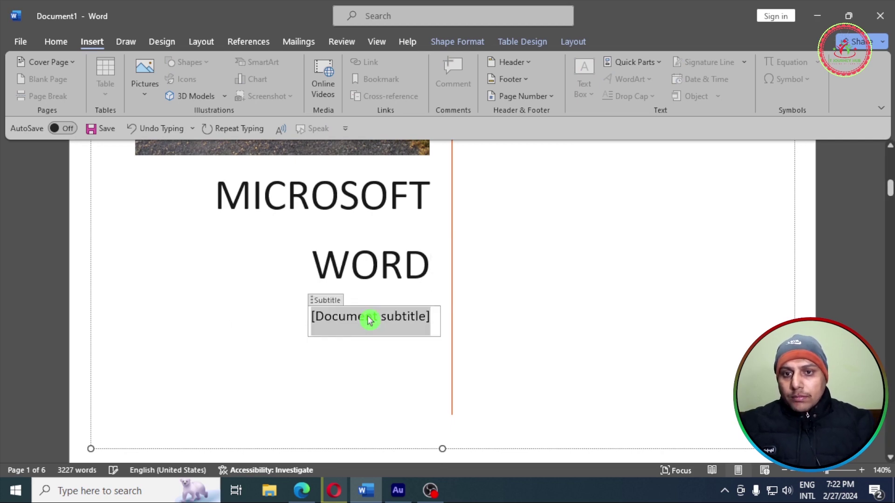
text(2021)
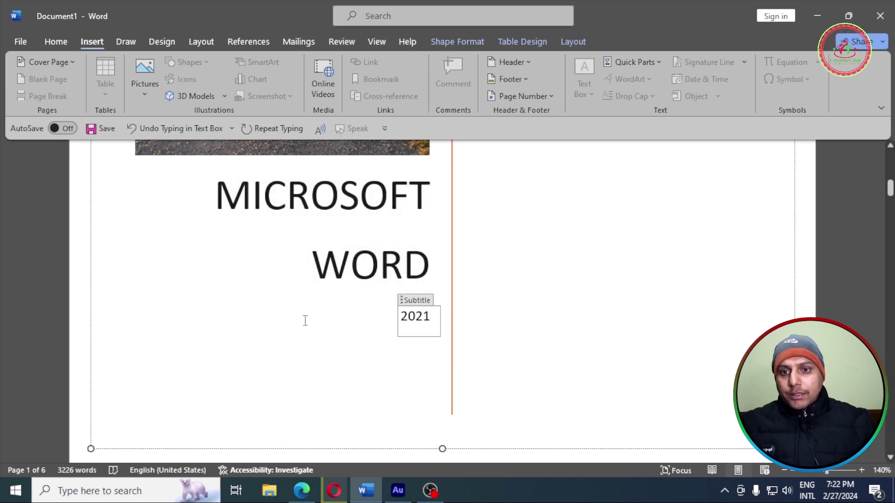
- Replace the cover page's road photo with the picture word_1-2 from the device's Pictures folder
scroll(295, 335, up, 4)
click(313, 296)
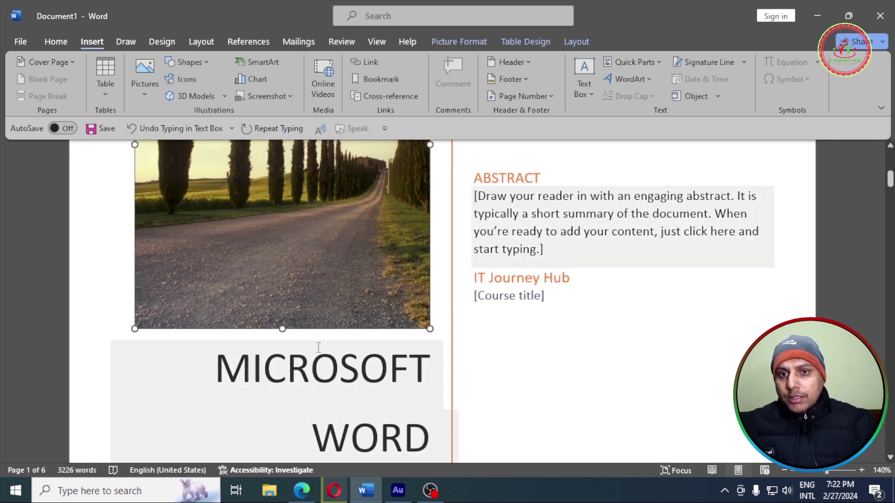
scroll(328, 334, up, 3)
click(143, 84)
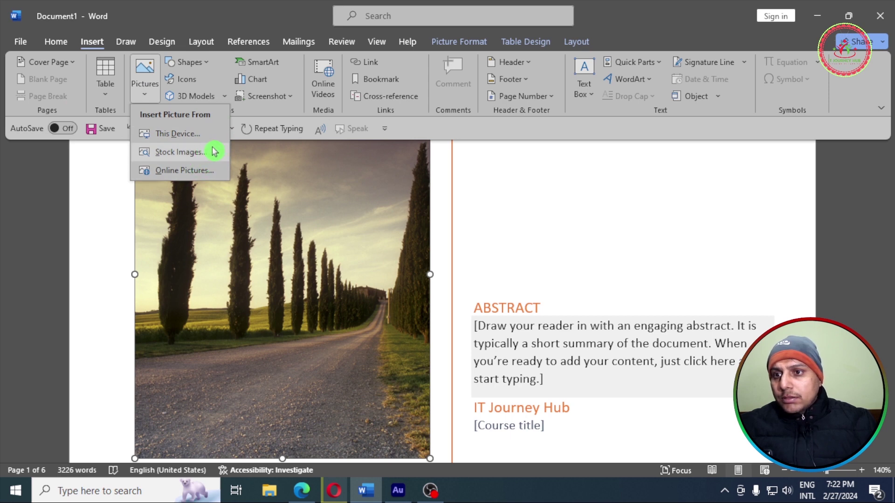
click(205, 135)
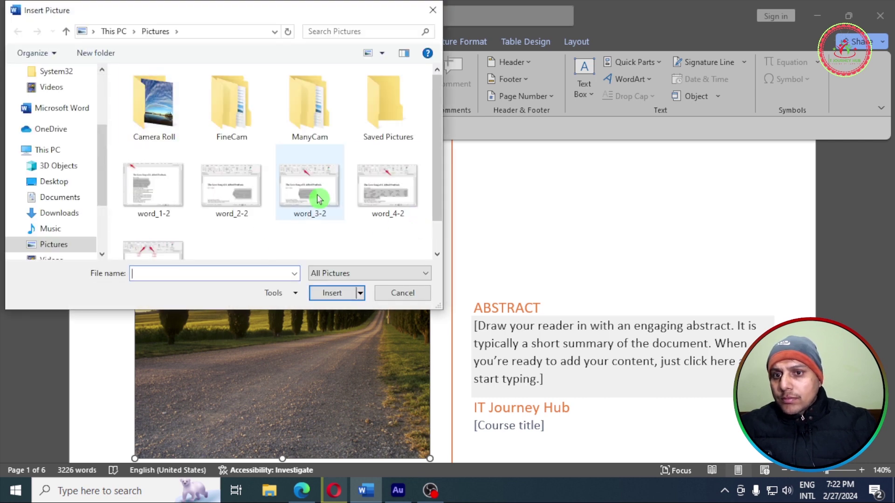
scroll(312, 225, down, 1)
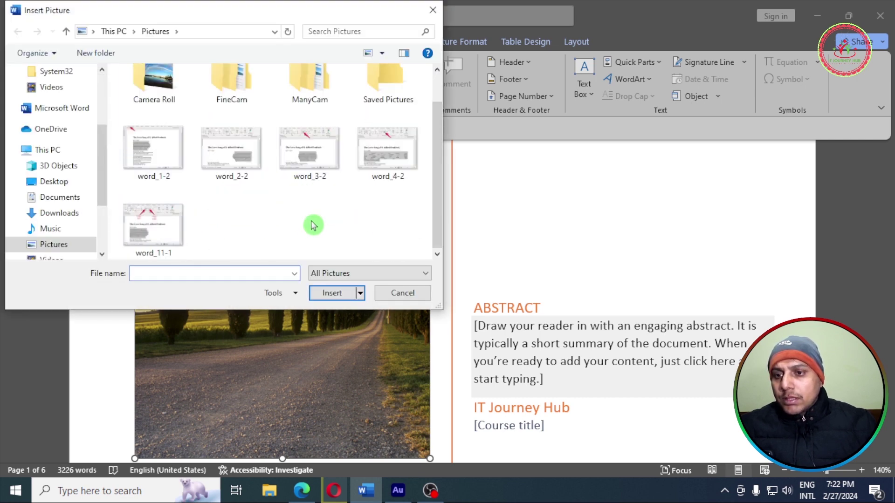
scroll(318, 217, up, 1)
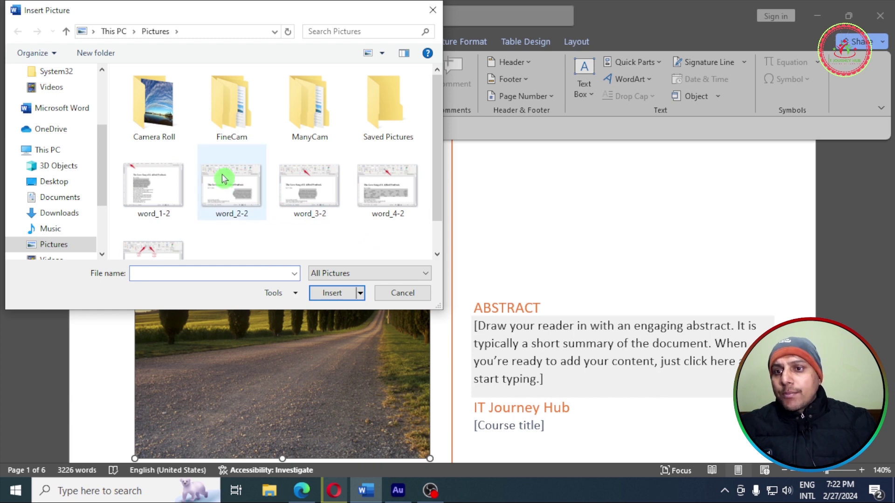
click(150, 190)
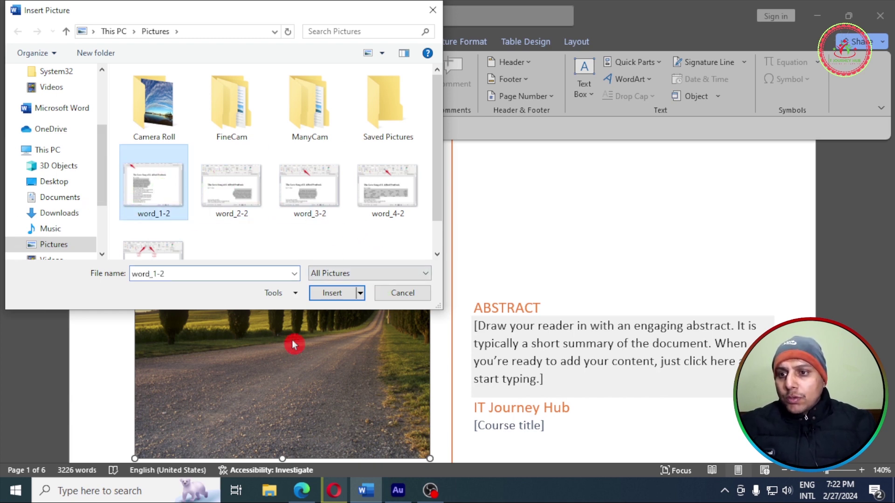
click(331, 293)
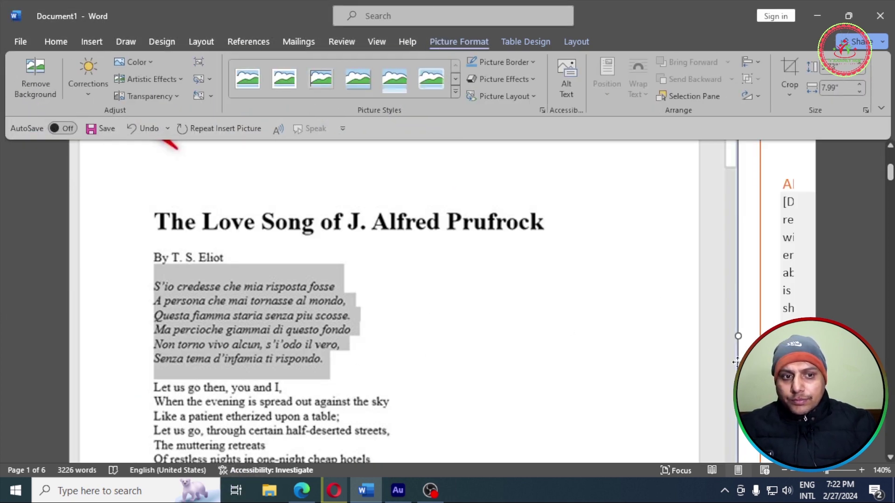
- Narrow the new cover picture to about 5.59 inches wide and reduce its height
drag(737, 334, 527, 335)
scroll(541, 314, down, 5)
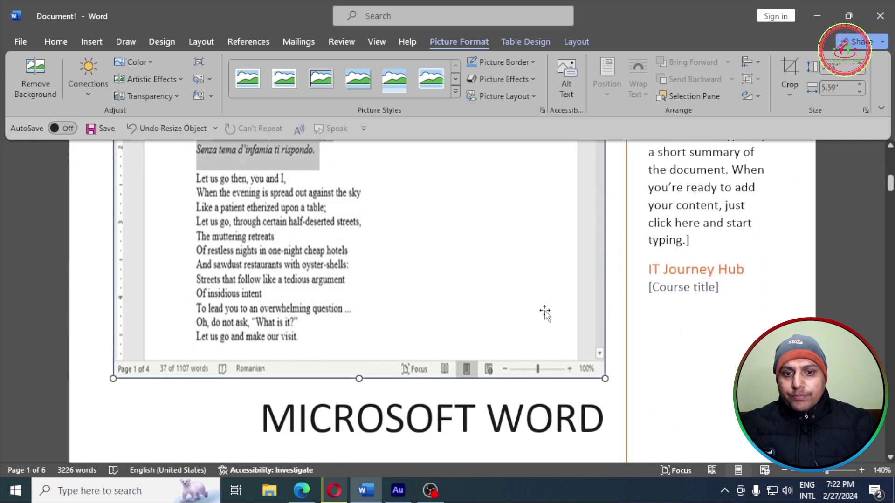
scroll(543, 312, up, 1)
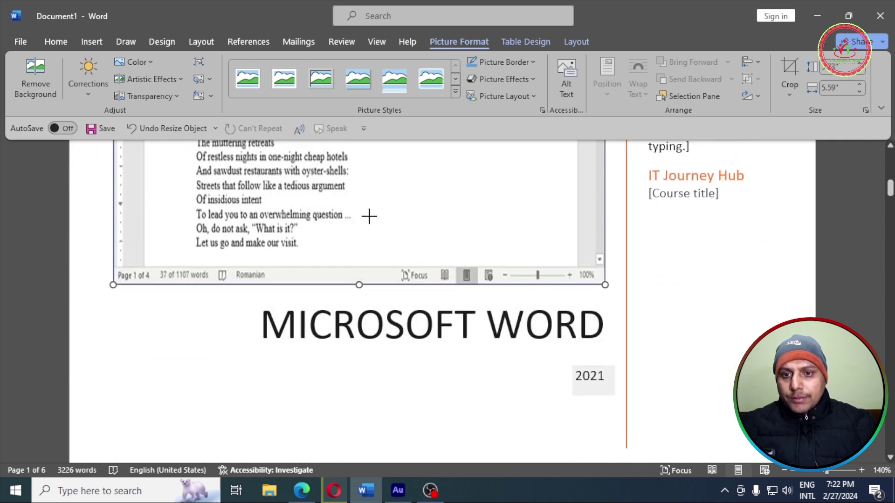
scroll(370, 210, down, 2)
scroll(432, 310, up, 10)
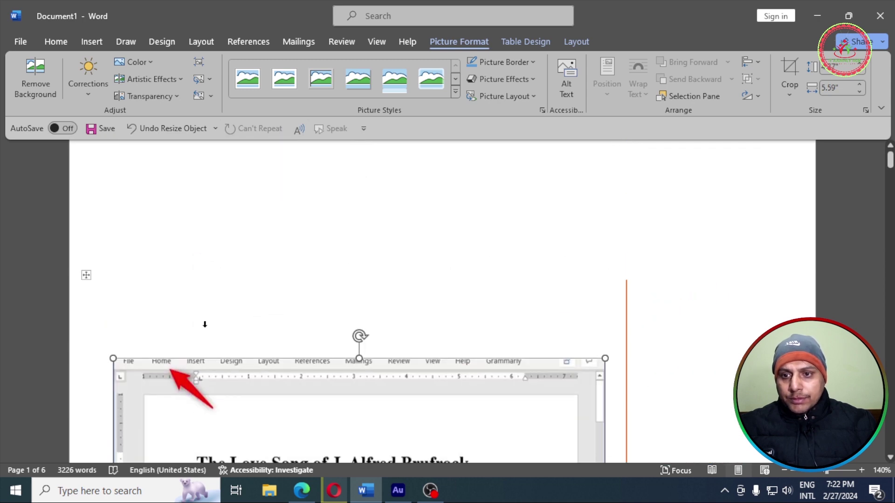
- Scale the cover picture down further from its upper-left corner and deselect it
scroll(206, 323, down, 2)
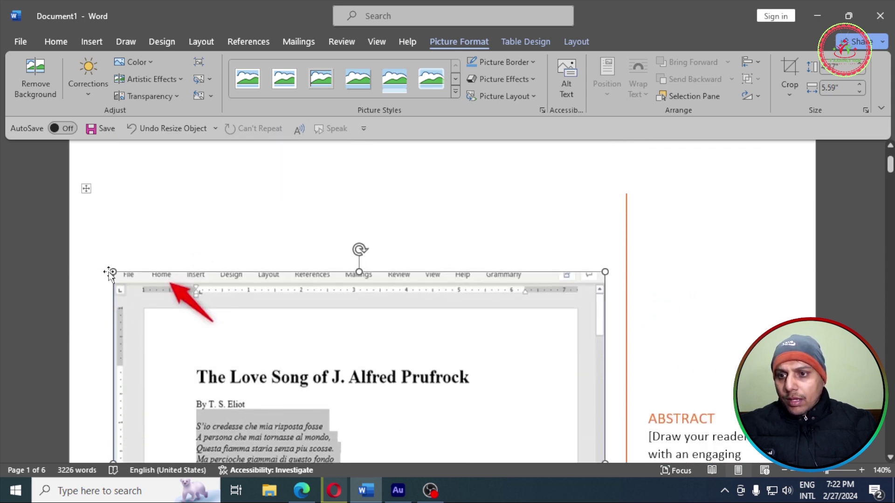
drag(107, 269, 380, 358)
scroll(380, 357, down, 4)
click(673, 244)
scroll(565, 320, down, 7)
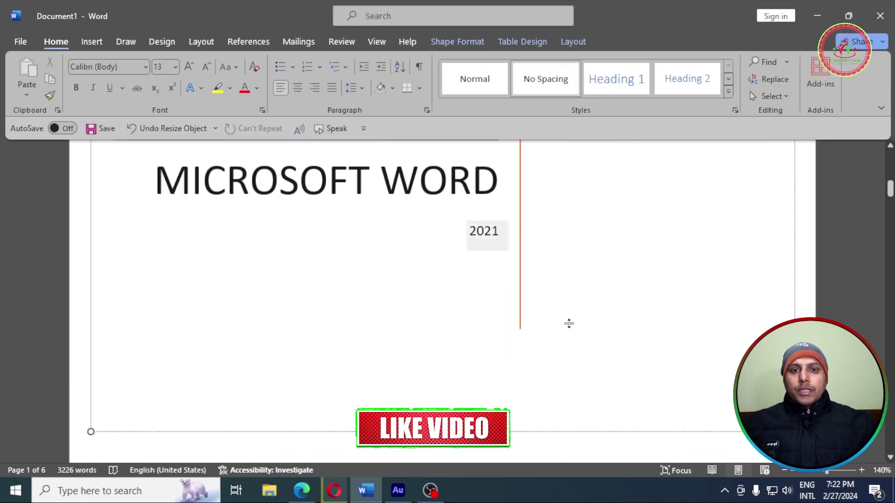
scroll(620, 234, up, 4)
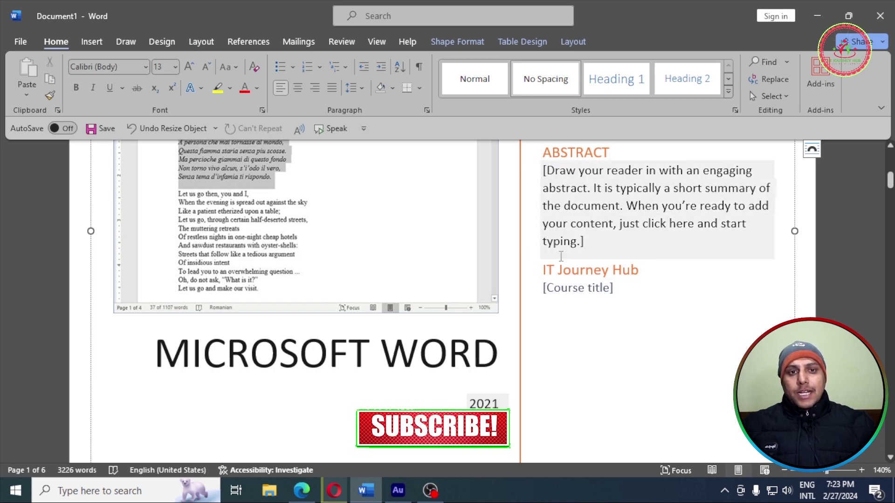
scroll(556, 279, down, 6)
scroll(556, 279, down, 4)
scroll(556, 279, up, 12)
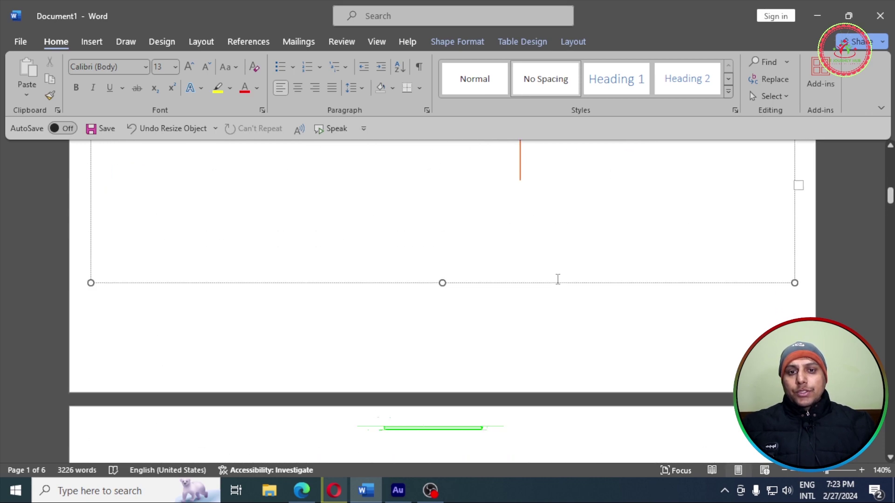
click(557, 279)
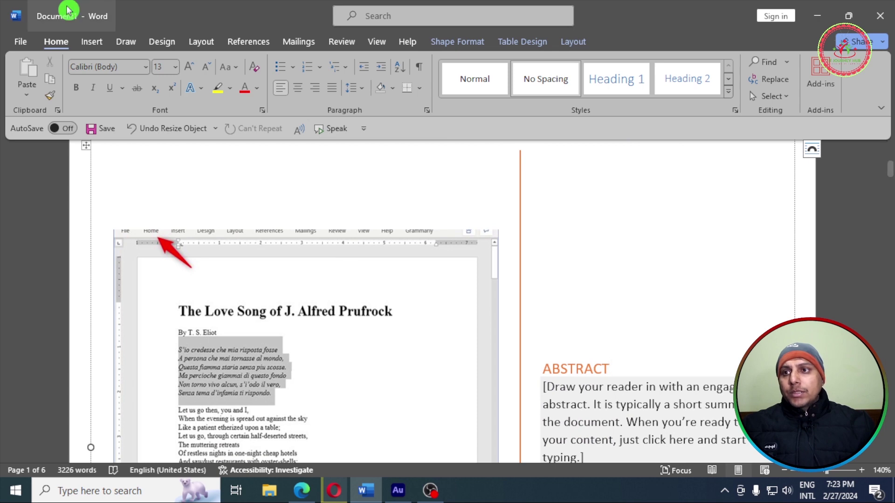
- Replace the current cover page with the built-in Slice (Dark) design
click(24, 45)
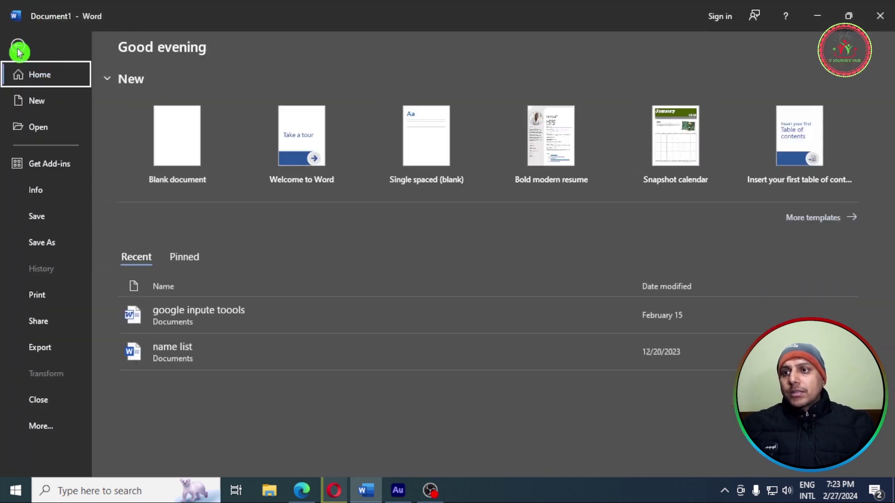
click(22, 47)
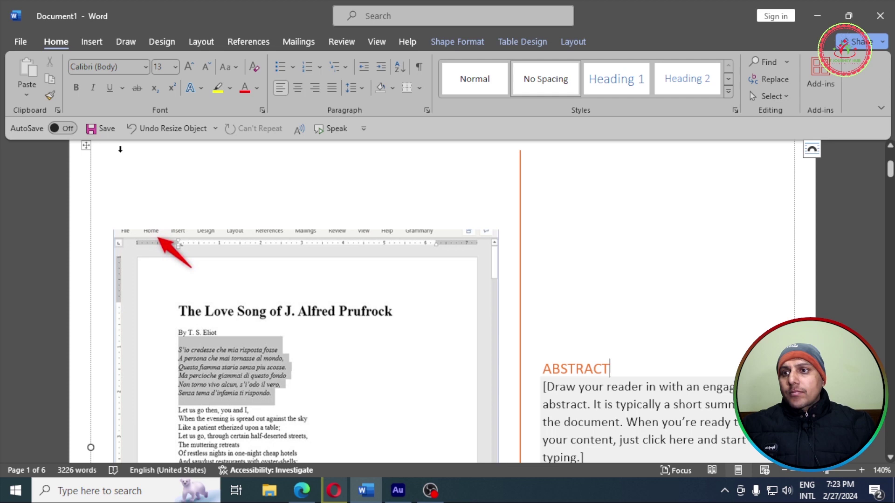
click(100, 45)
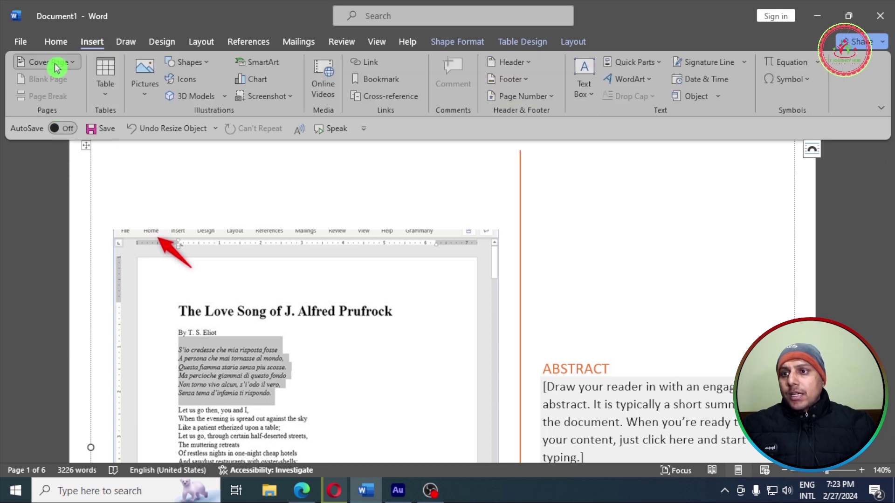
click(56, 69)
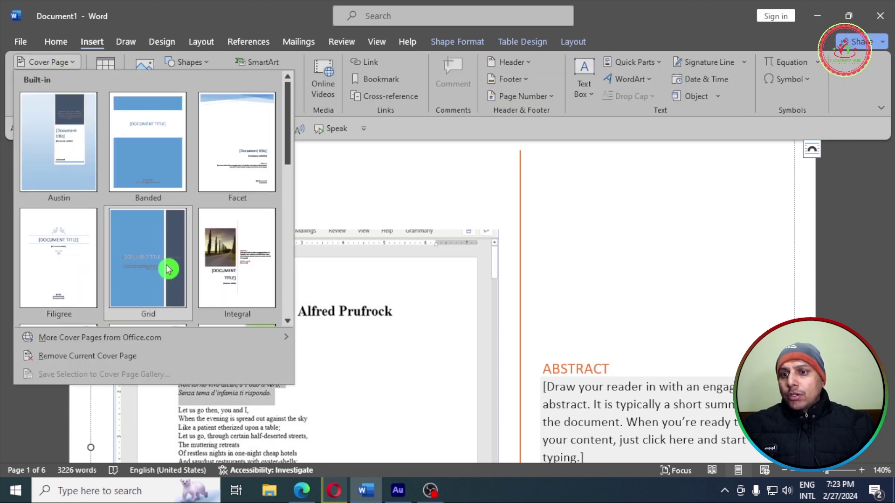
scroll(166, 263, down, 5)
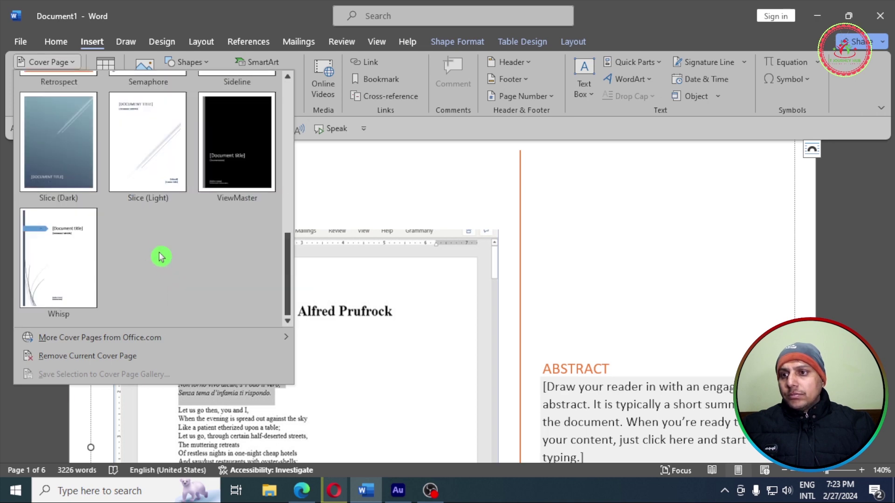
click(46, 145)
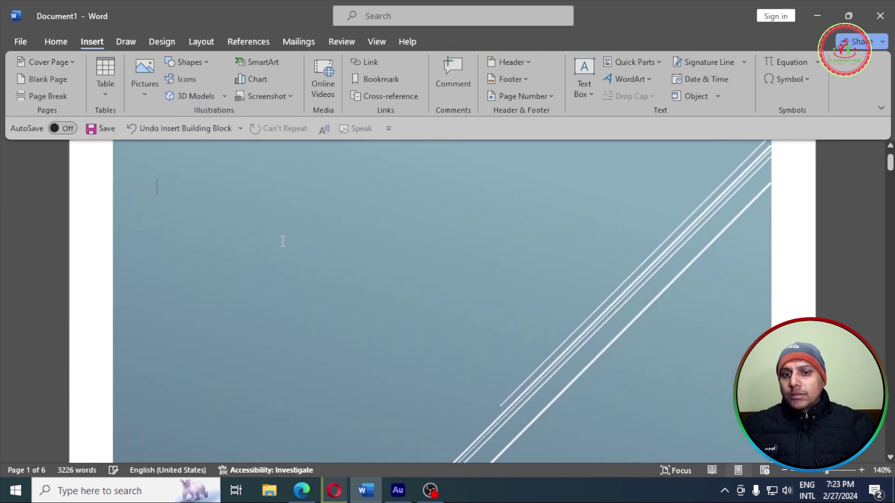
- Review the new cover page from top to bottom, including its title and subtitle, and the text page following it
scroll(583, 310, down, 8)
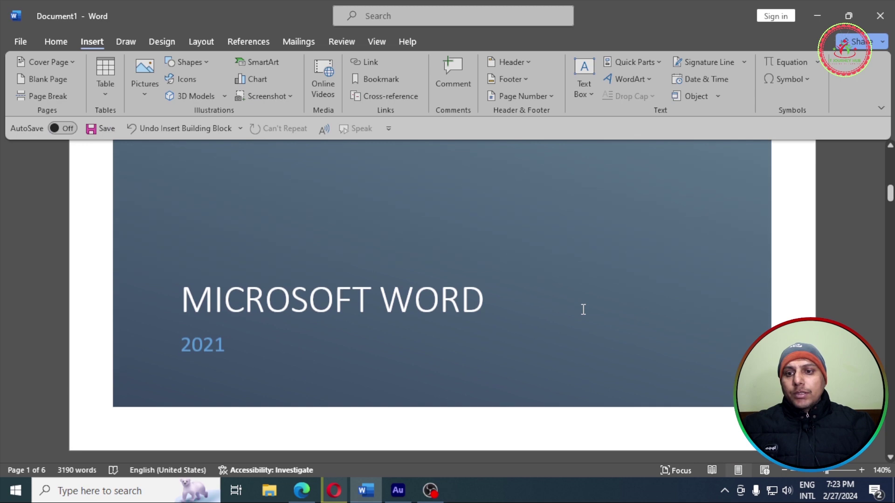
scroll(583, 309, up, 7)
scroll(500, 354, down, 1)
scroll(500, 354, down, 9)
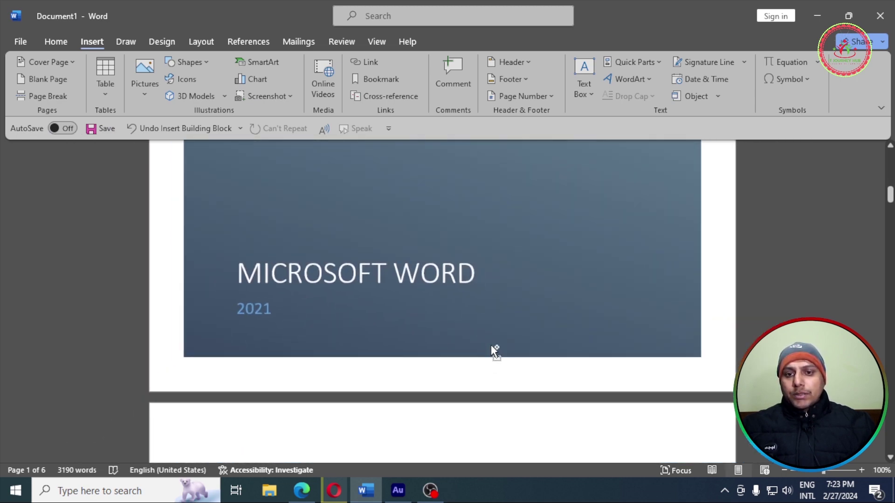
scroll(449, 321, up, 4)
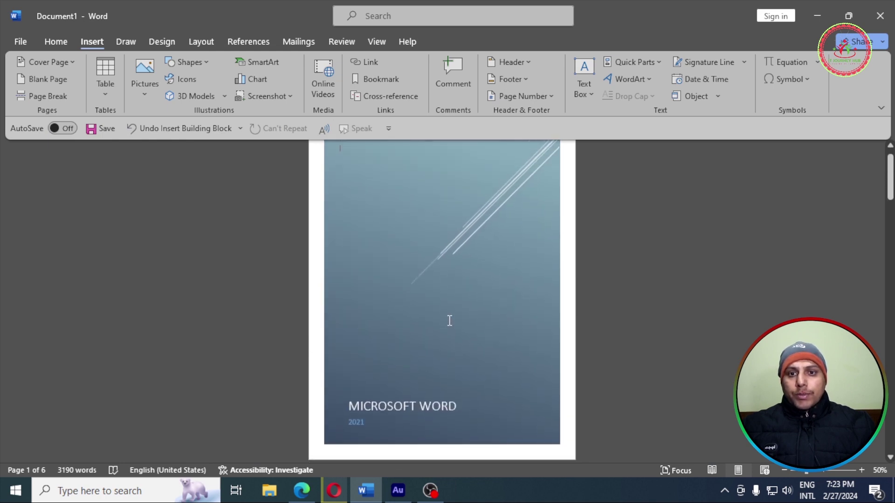
scroll(449, 321, down, 2)
scroll(450, 321, down, 3)
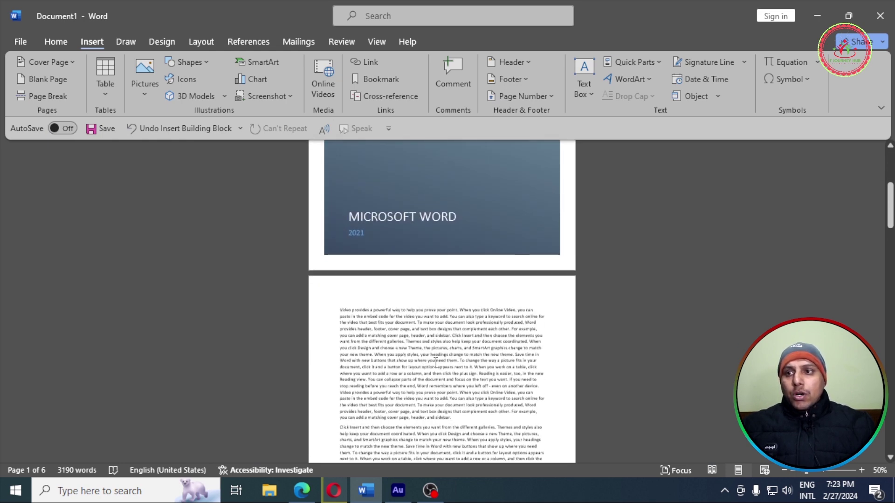
- Insert a blank page after the first body paragraph, which ends with "header, and sidebar."
ctrl+scroll(435, 361, up, 8)
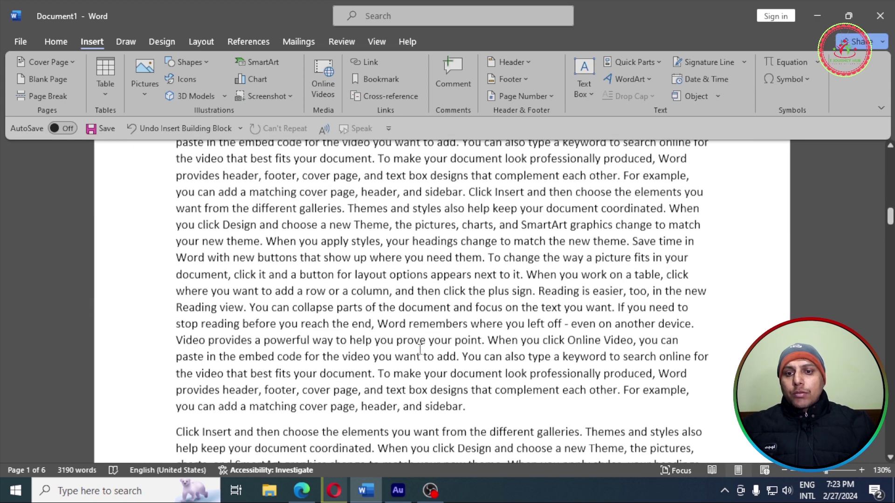
scroll(420, 349, down, 2)
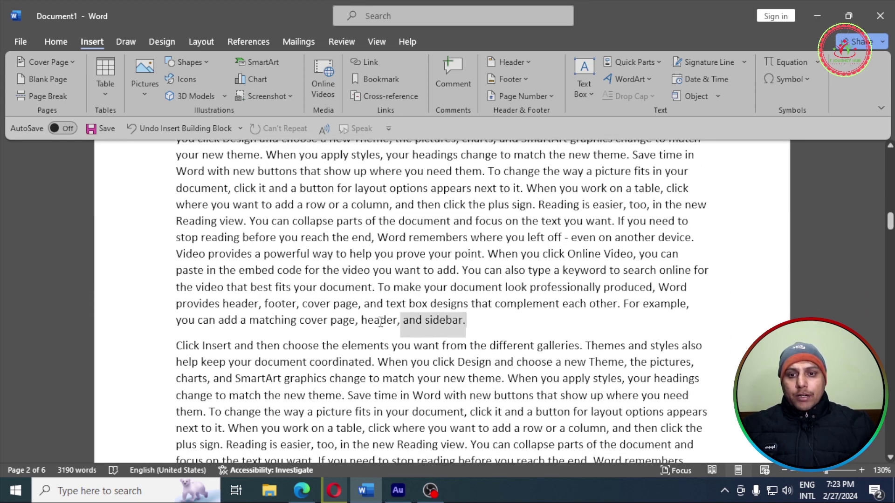
drag(381, 322, 180, 314)
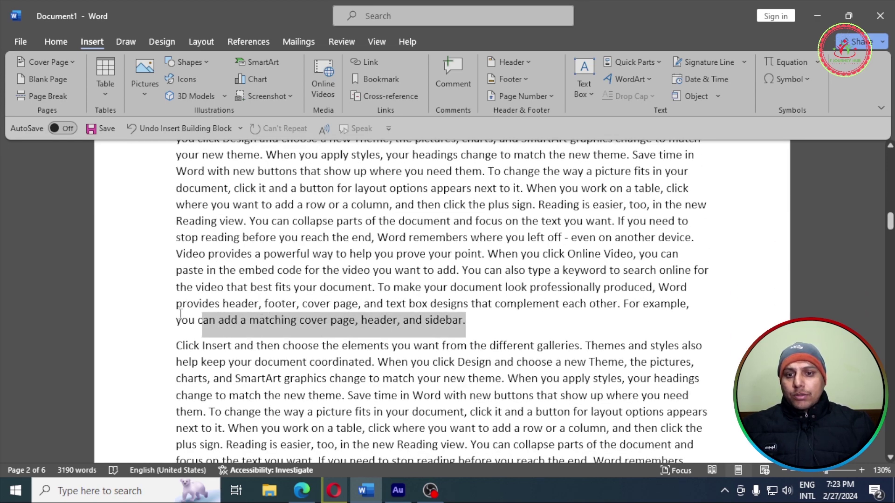
click(475, 329)
drag(480, 324, 160, 300)
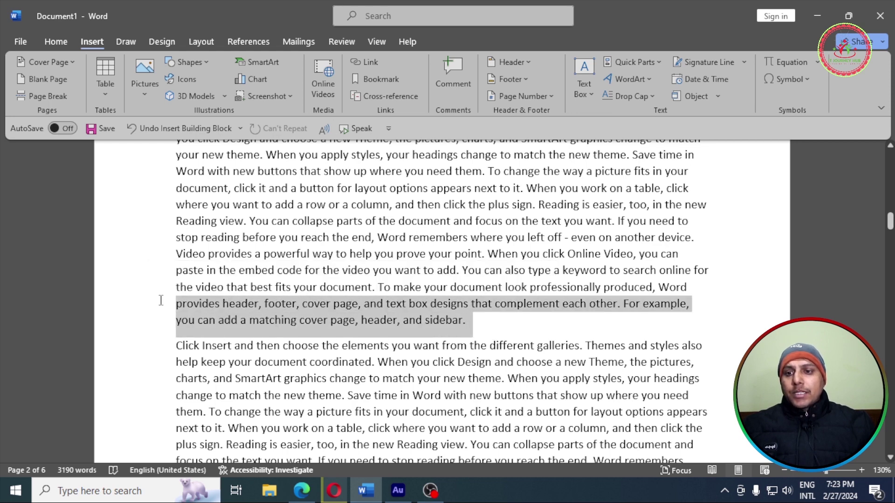
click(480, 324)
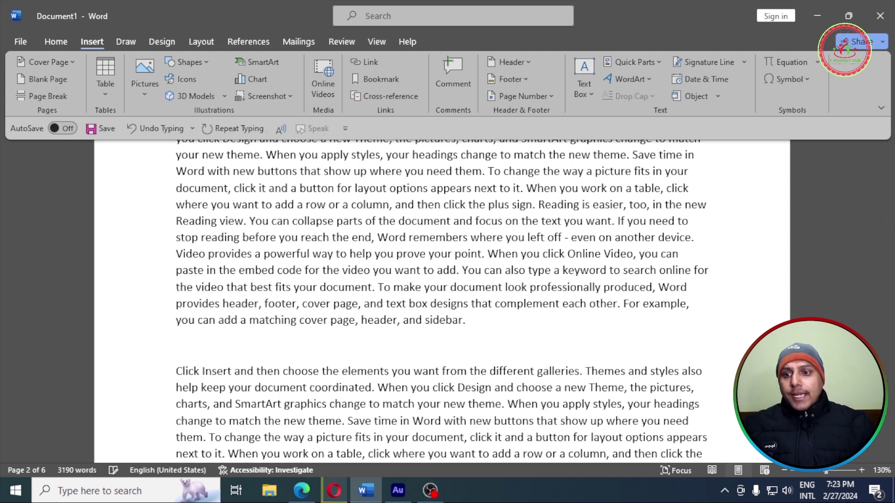
click(45, 82)
- Examine where the blank page sits between the first body paragraph and the text that follows it
scroll(405, 281, up, 10)
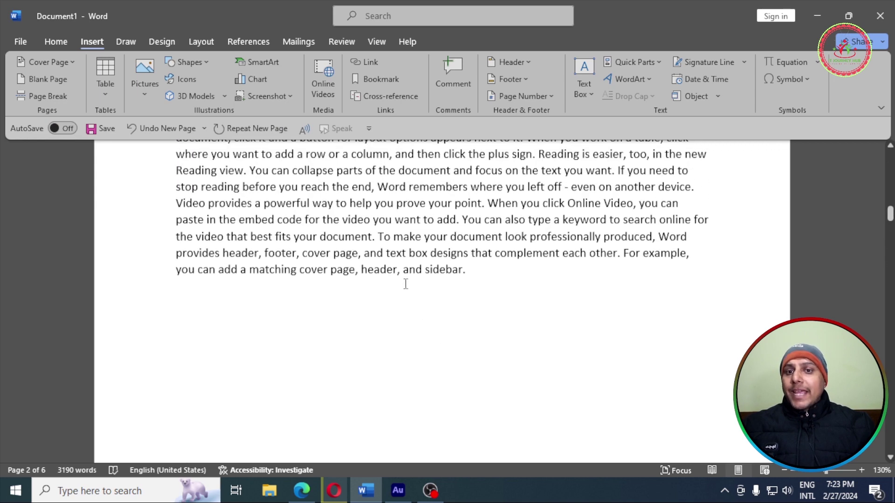
scroll(448, 323, down, 10)
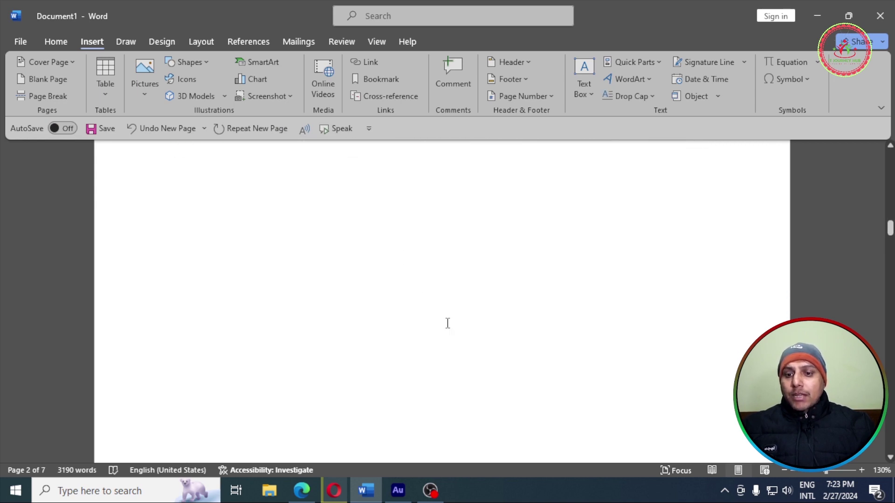
scroll(344, 306, down, 11)
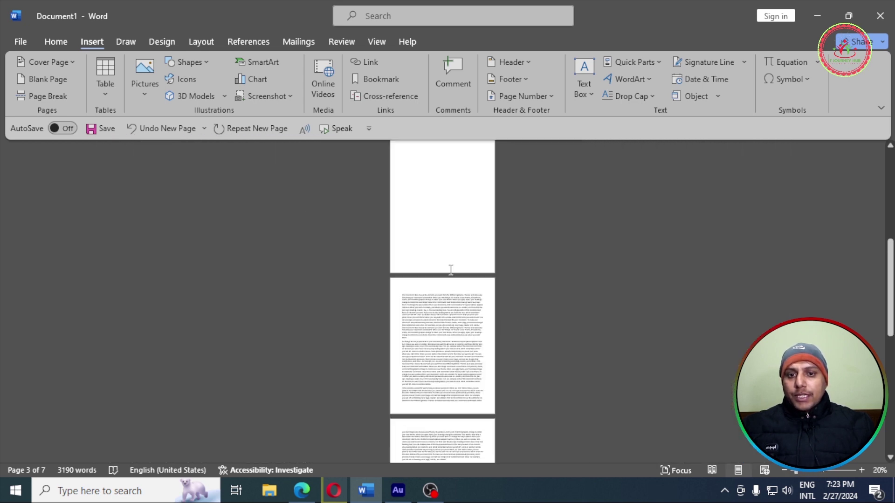
scroll(443, 289, up, 4)
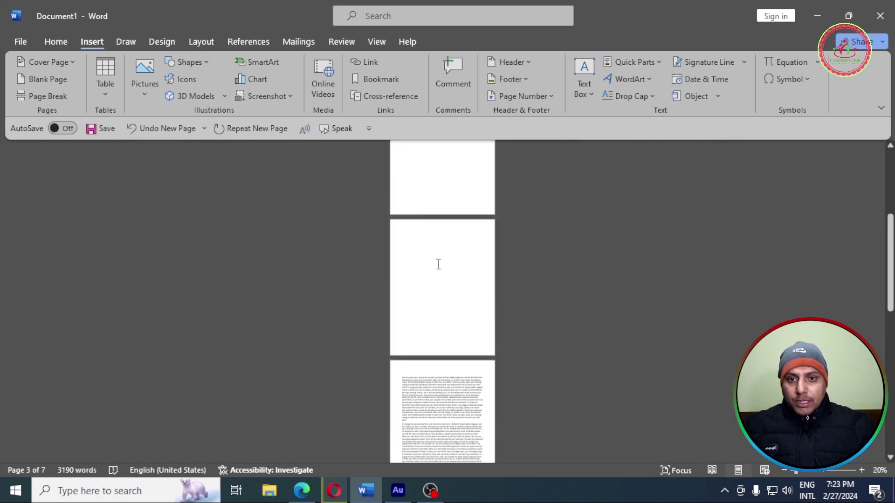
scroll(438, 264, up, 3)
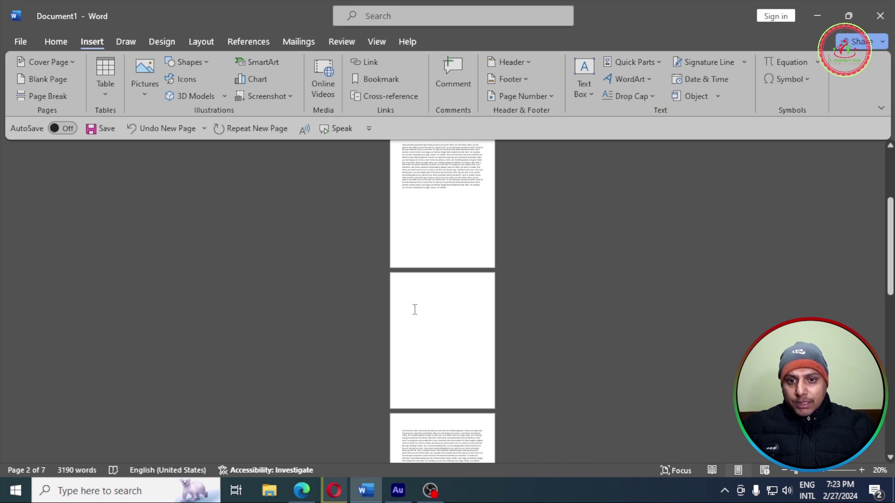
scroll(415, 310, up, 4)
scroll(457, 310, down, 3)
scroll(427, 362, down, 5)
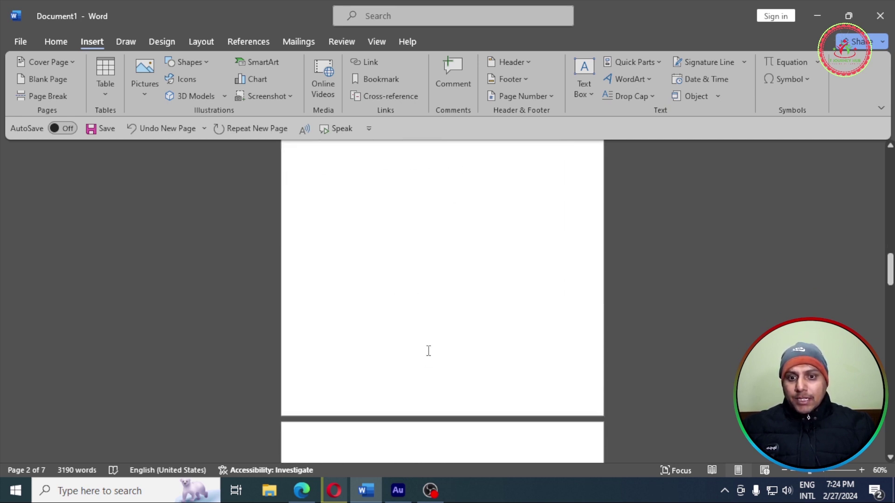
- Insert a page break on a new line after the paragraph on page 4 that begins "Click Insert" and ends with "them."
scroll(428, 351, down, 4)
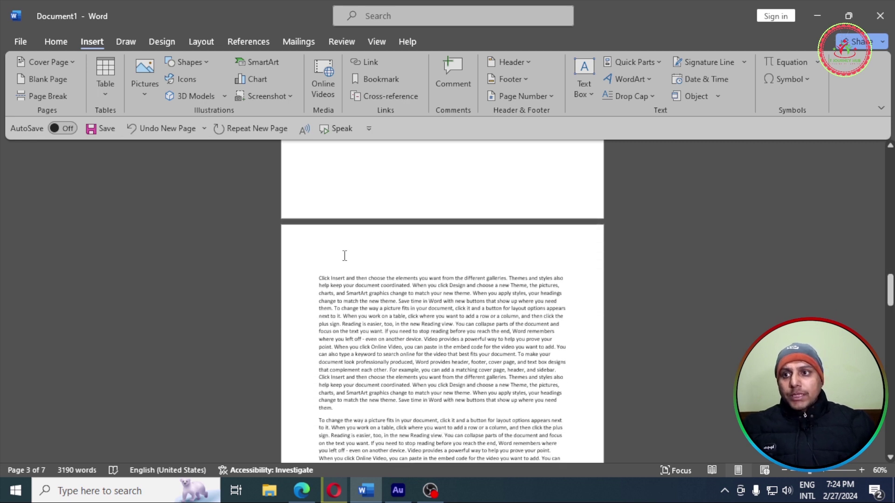
scroll(485, 378, down, 1)
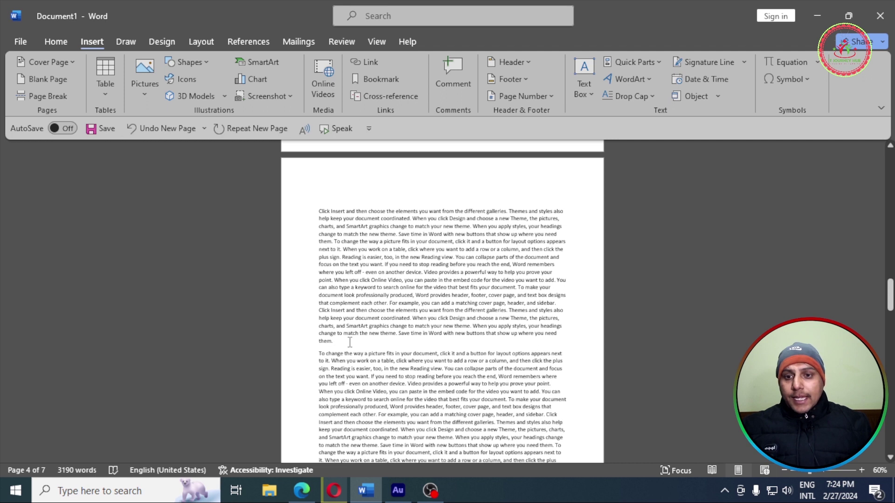
click(349, 343)
key(Return)
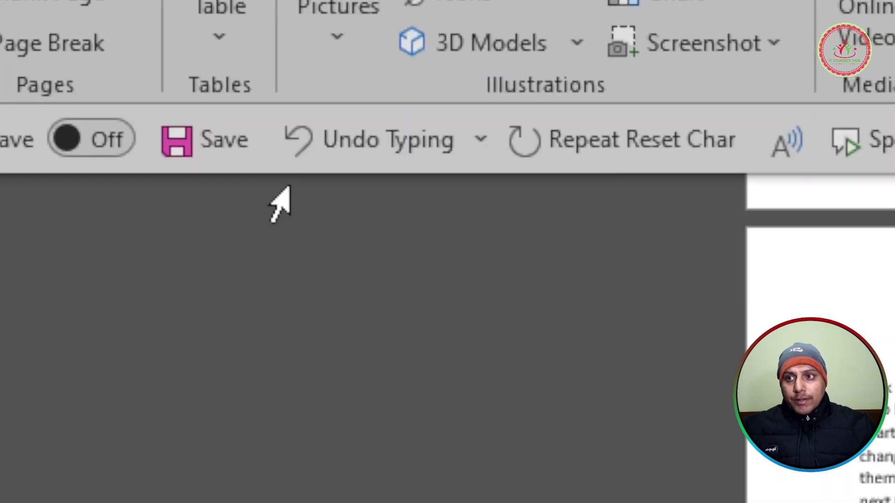
click(179, 256)
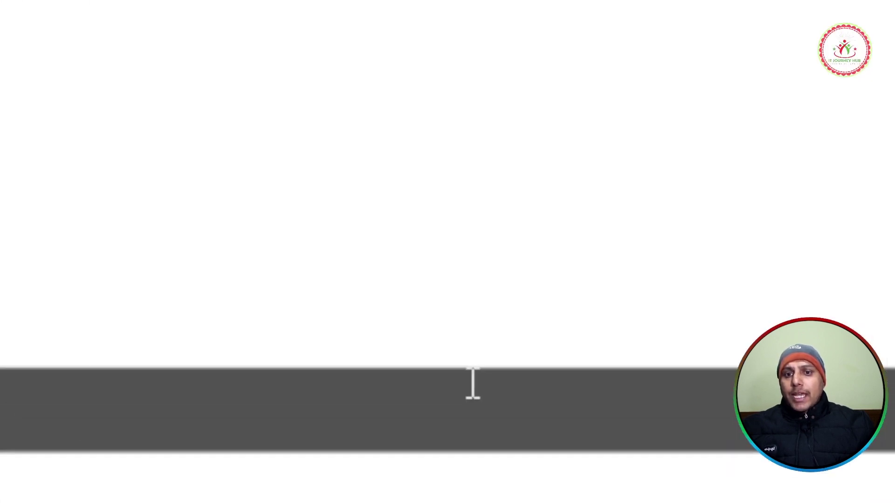
scroll(319, 279, up, 10)
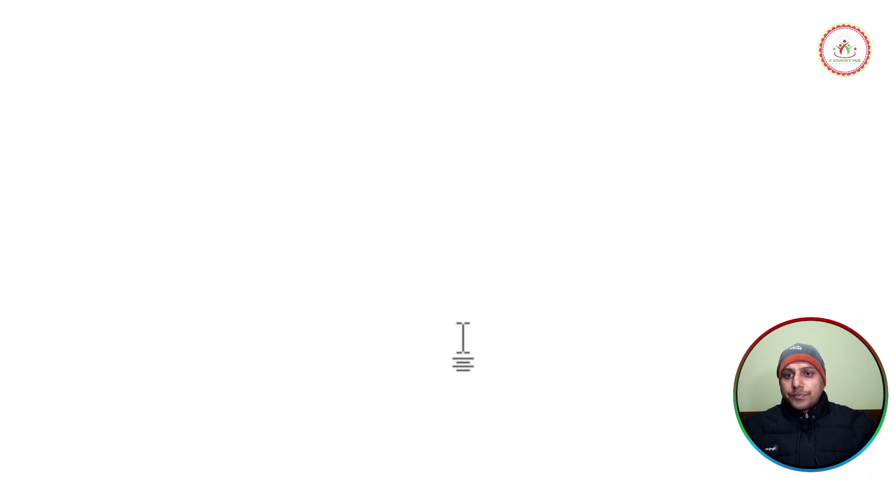
scroll(463, 338, up, 12)
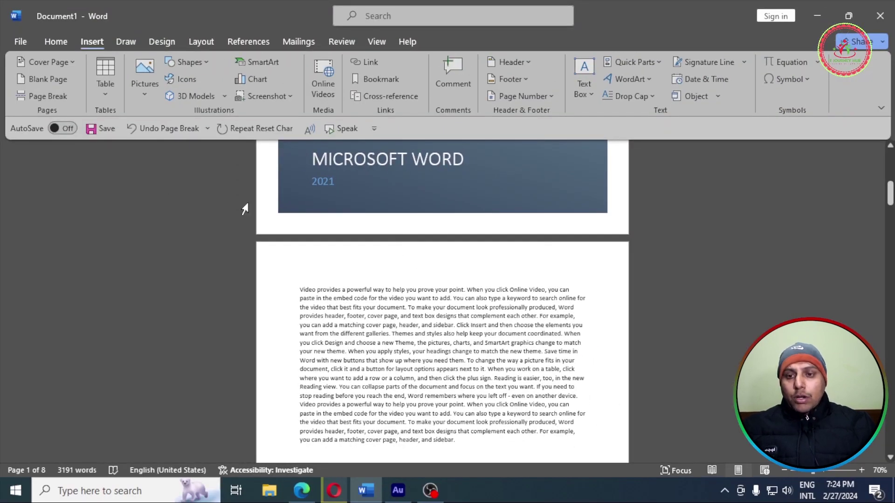
scroll(414, 274, up, 8)
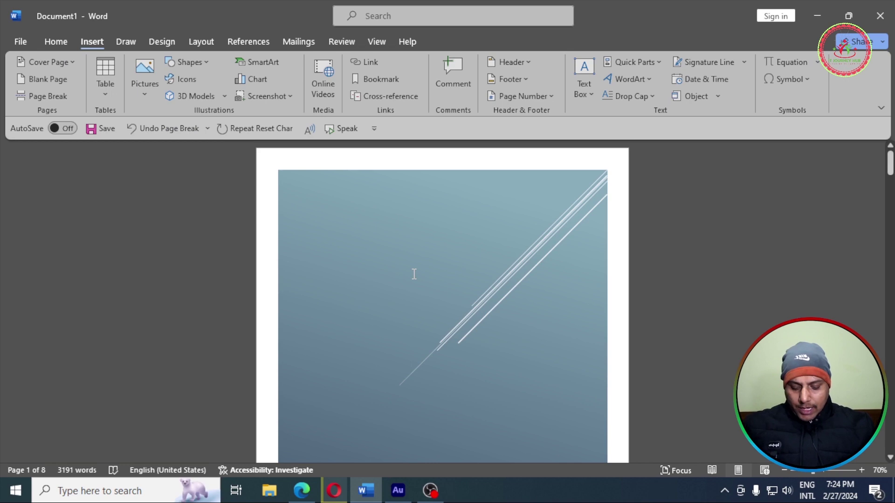
- Create a new blank document and insert a table with 10 columns and 5 rows
key(ctrl+n)
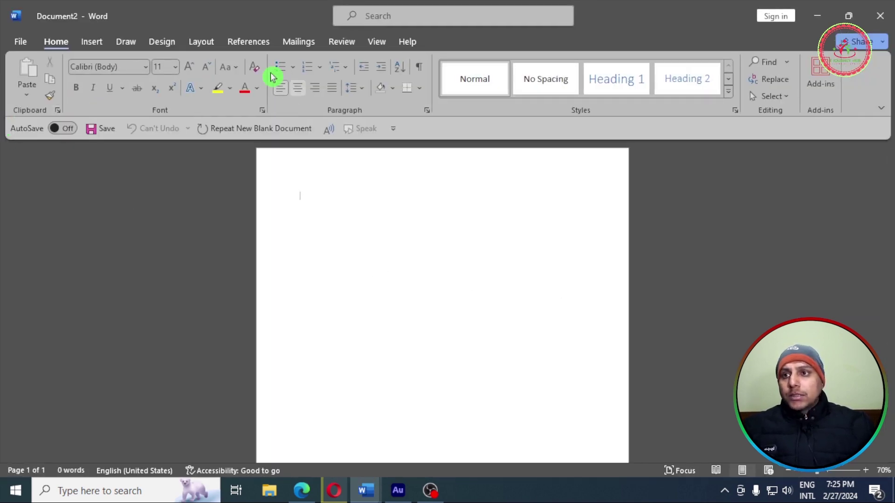
click(93, 42)
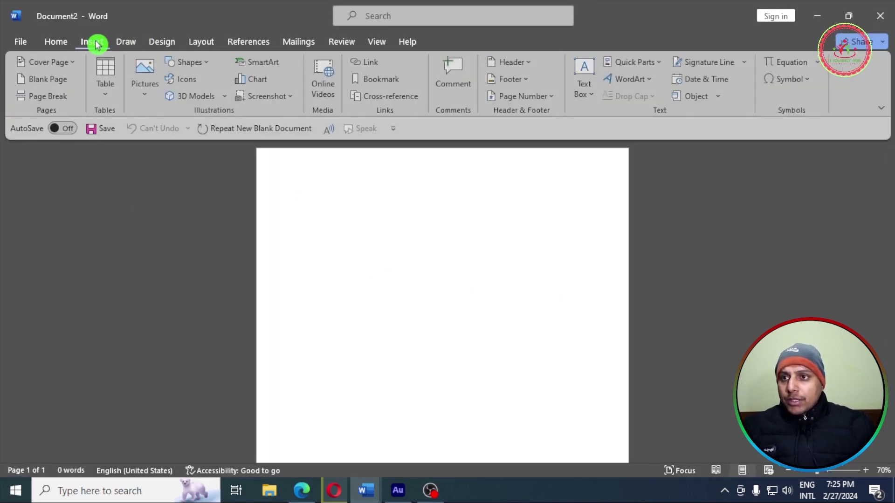
click(103, 100)
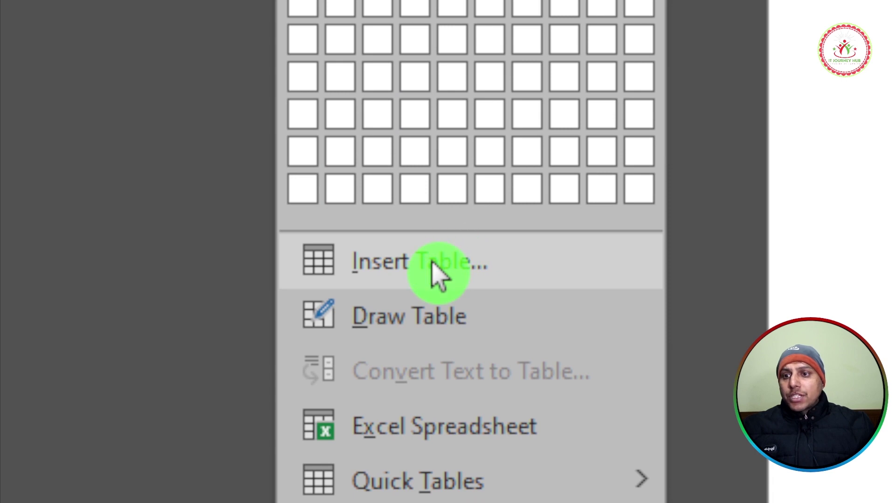
click(438, 274)
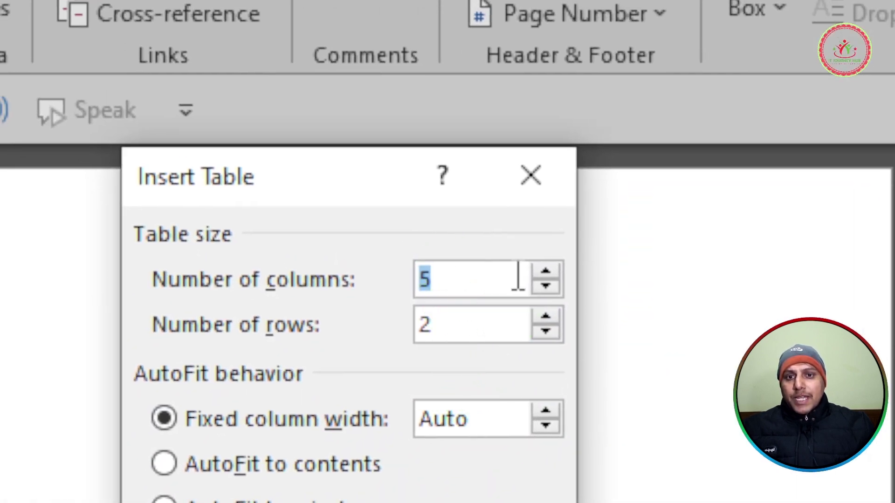
click(422, 269)
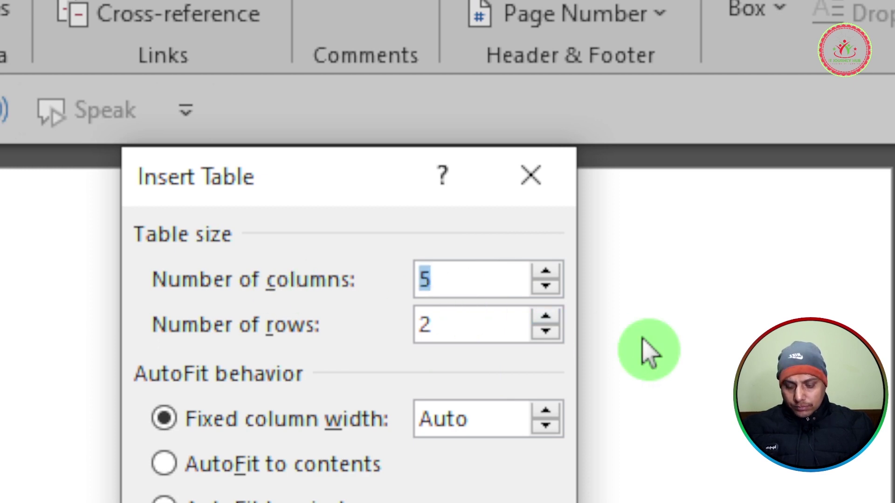
text(10)
key(Tab)
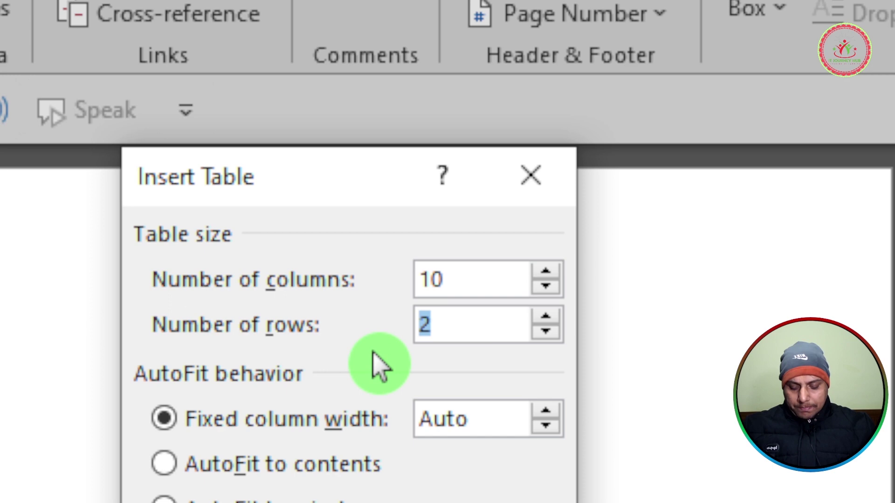
text(5)
click(329, 502)
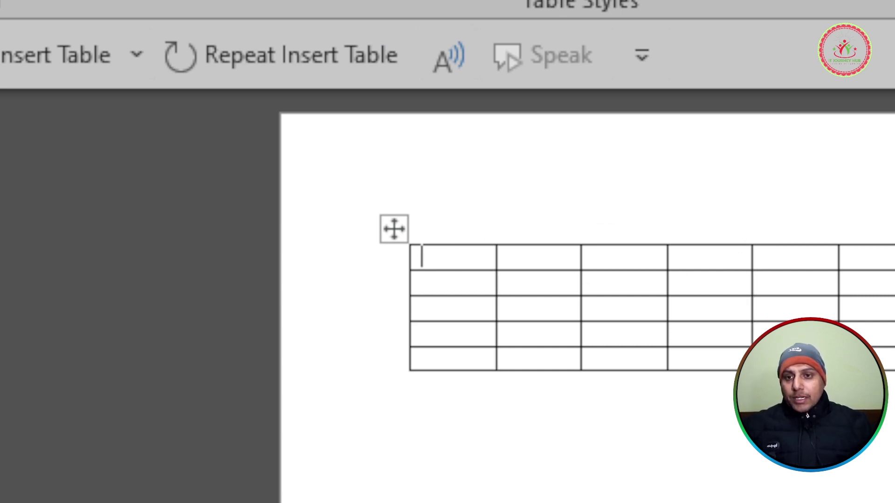
- Enter the heading S.N in capitals in the first cell of the table's top row
text(s.n)
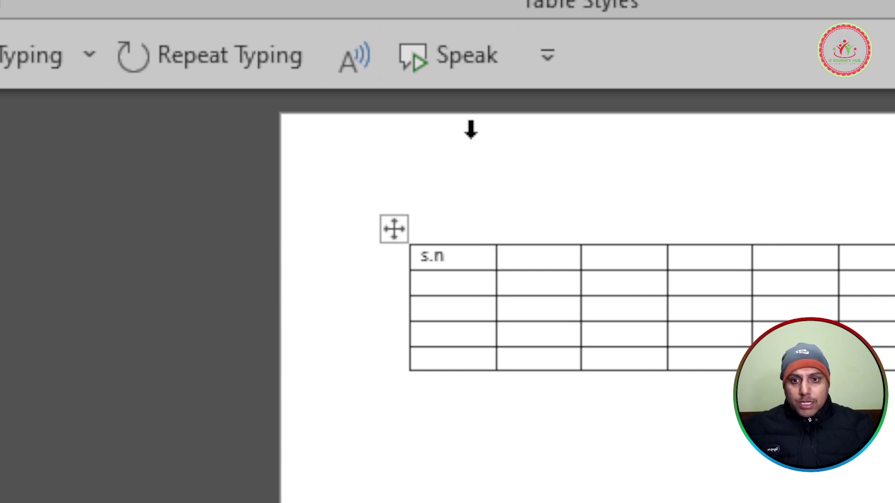
ctrl+scroll(490, 294, up, 8)
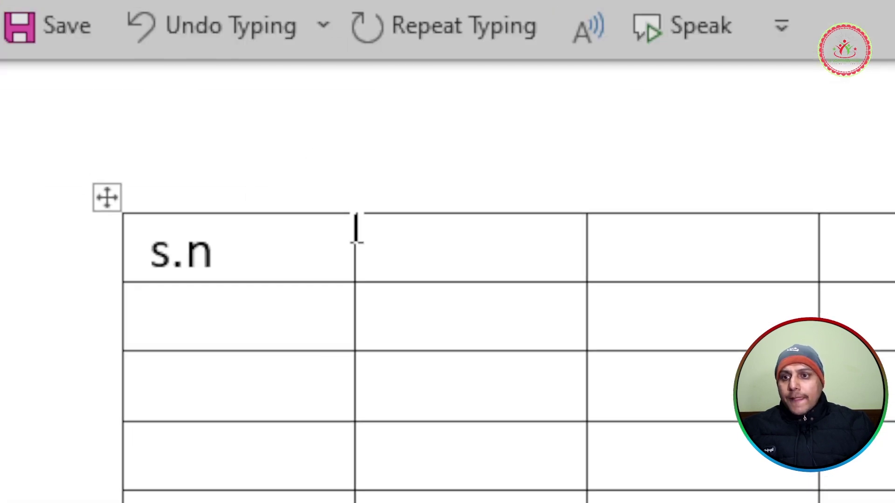
drag(233, 245, 57, 262)
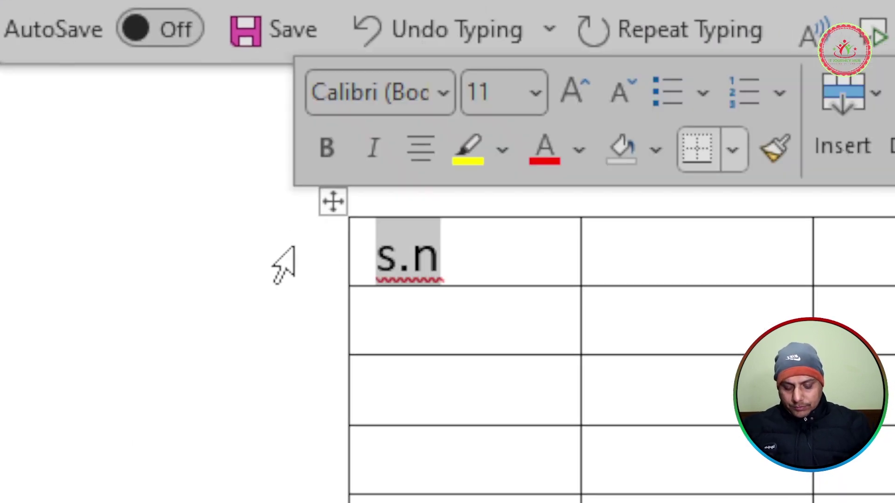
text(S)
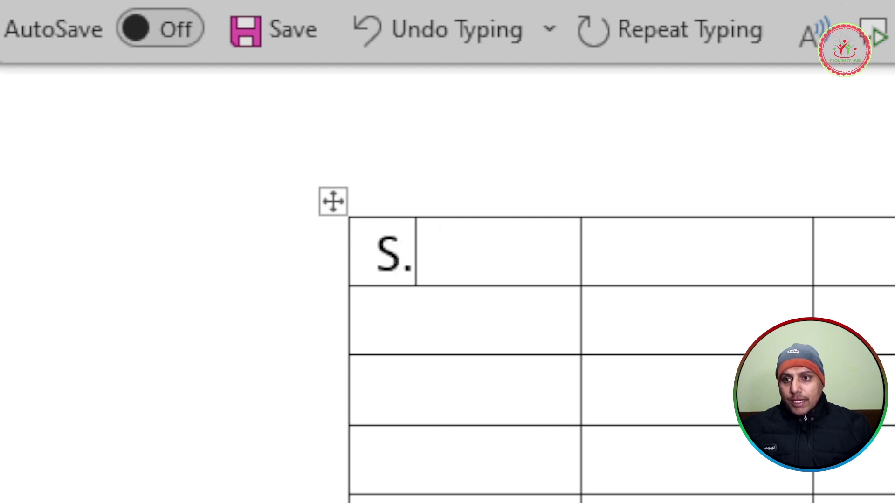
text(.N)
- Enter the heading Particular in the second cell of the top row
key(Tab)
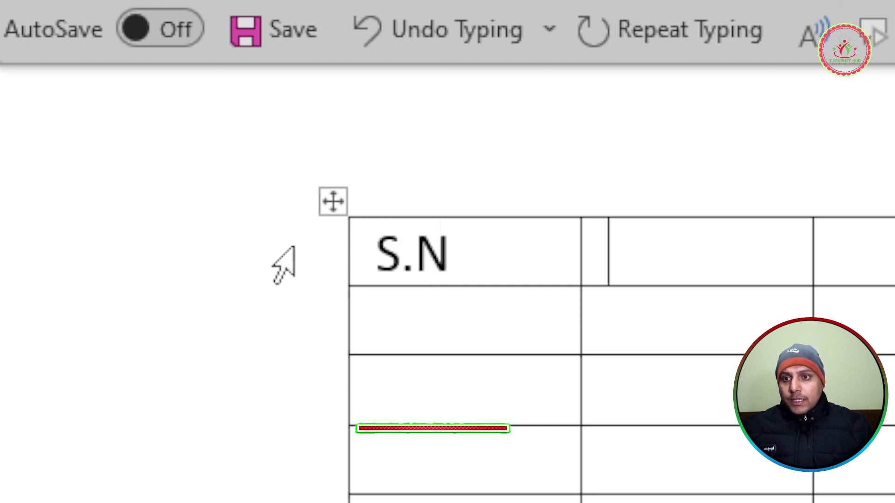
text(Oa)
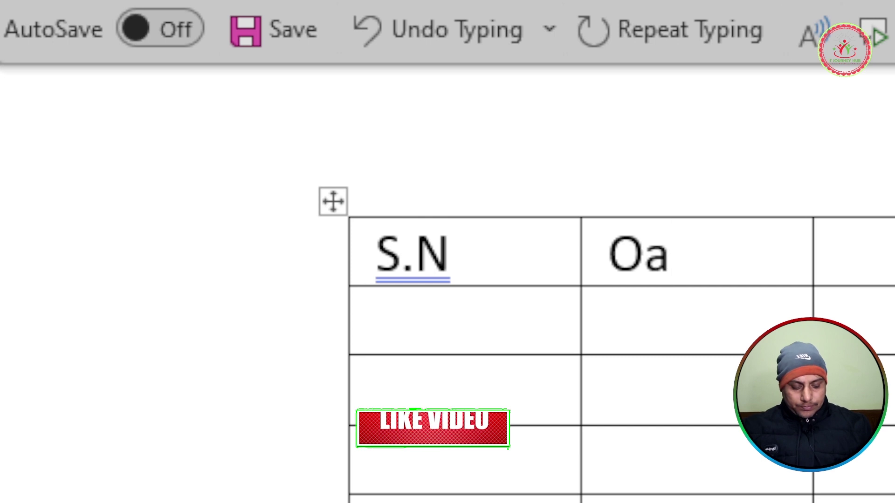
key(BackSpace)
key(BackSpace)
text(part)
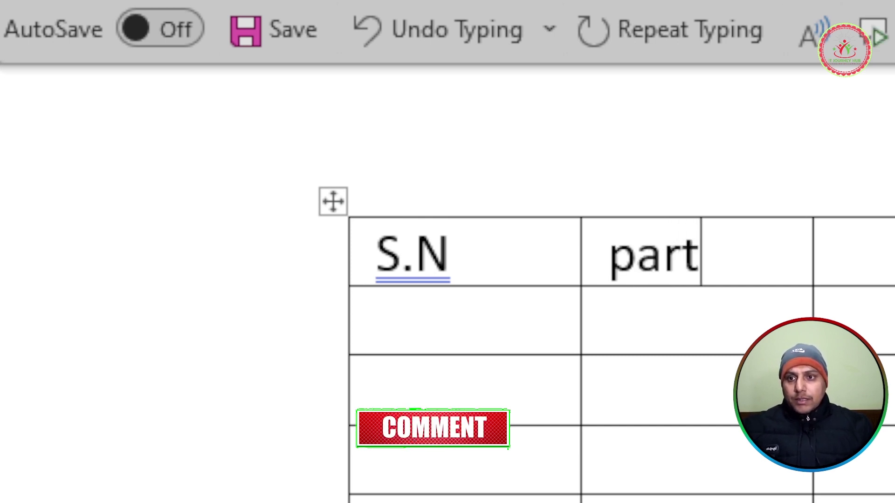
key(BackSpace)
key(BackSpace)
key(BackSpace)
key(BackSpace)
text(P)
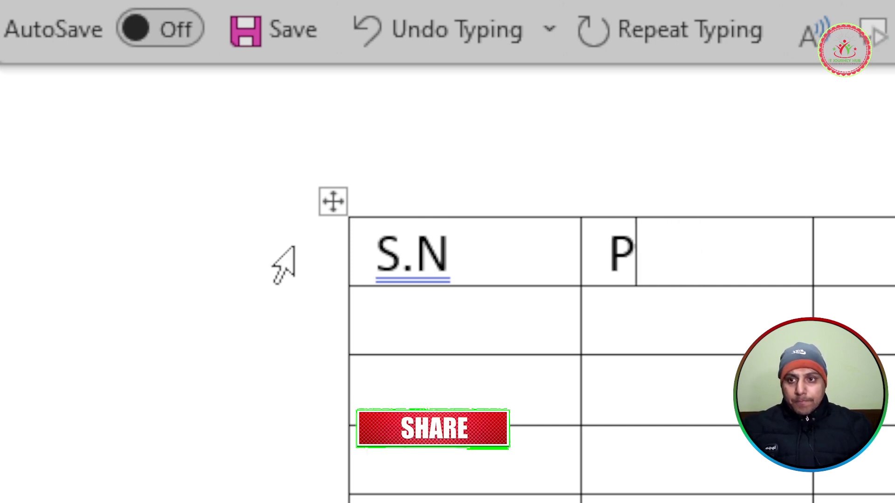
text(articu)
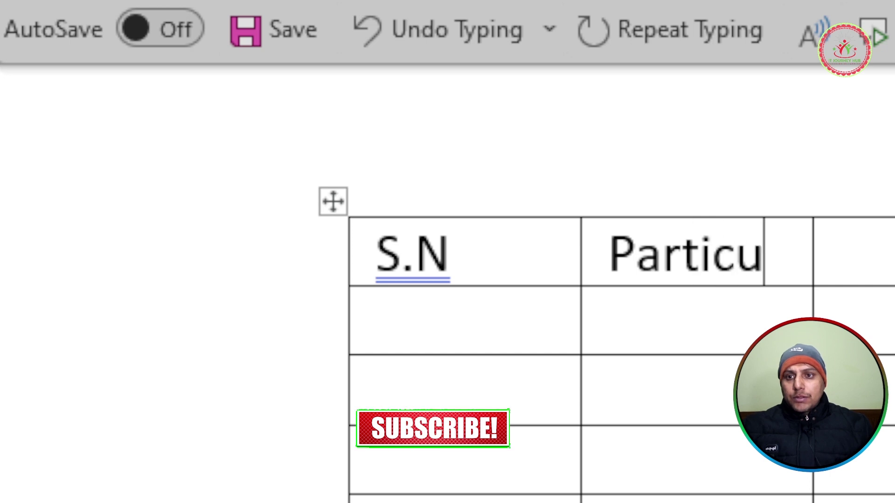
text(lar)
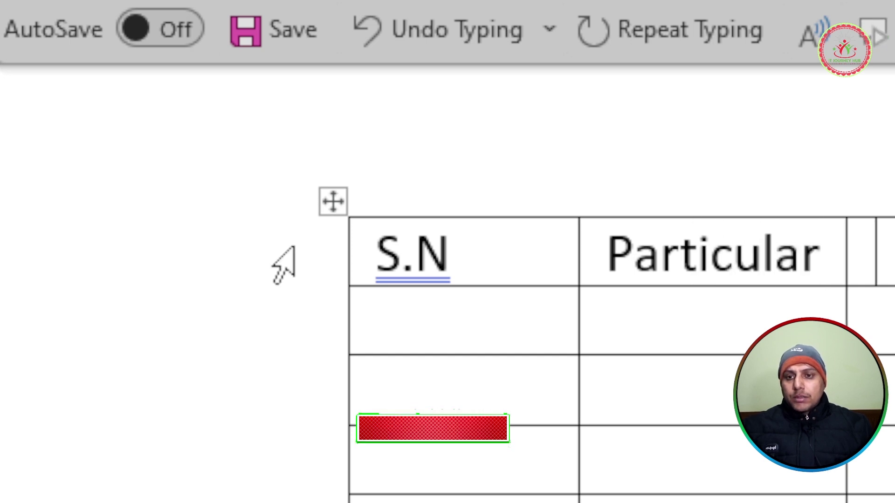
- Fill the next three cells of the top row with the headings Qty, Rate and Remark
key(Tab)
text(C)
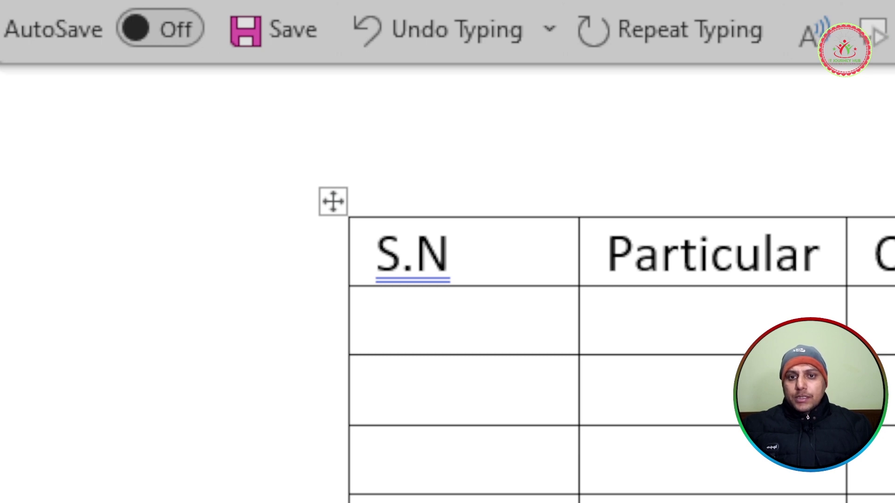
text(y)
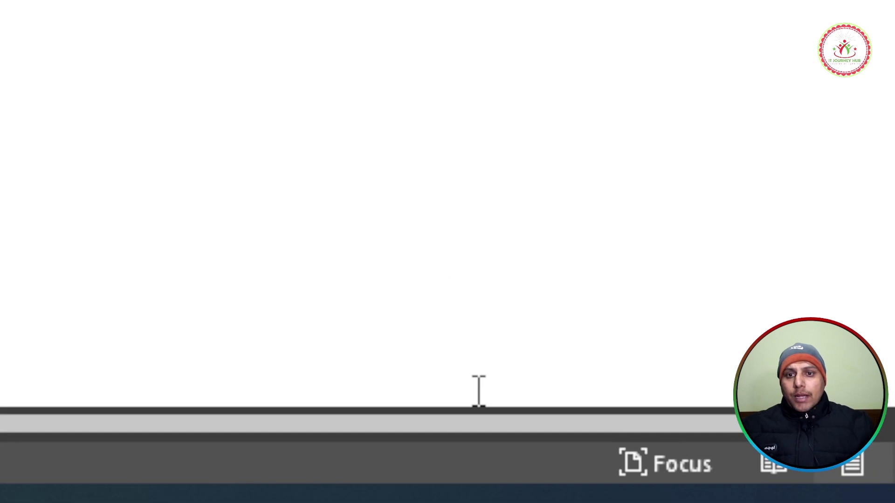
- Move the Remark heading one cell to the right and enter the heading Amount in the cell it leaves after Rate
mouse_move(430, 252)
mouse_down()
mouse_move(573, 229)
mouse_move(631, 251)
mouse_move(489, 251)
mouse_move(430, 268)
mouse_up()
key(ctrl+c)
click(561, 266)
click(520, 275)
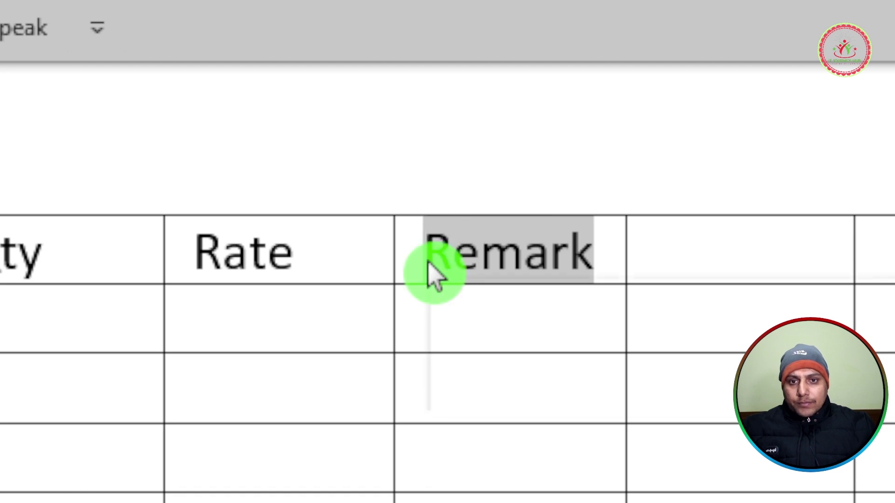
key(Delete)
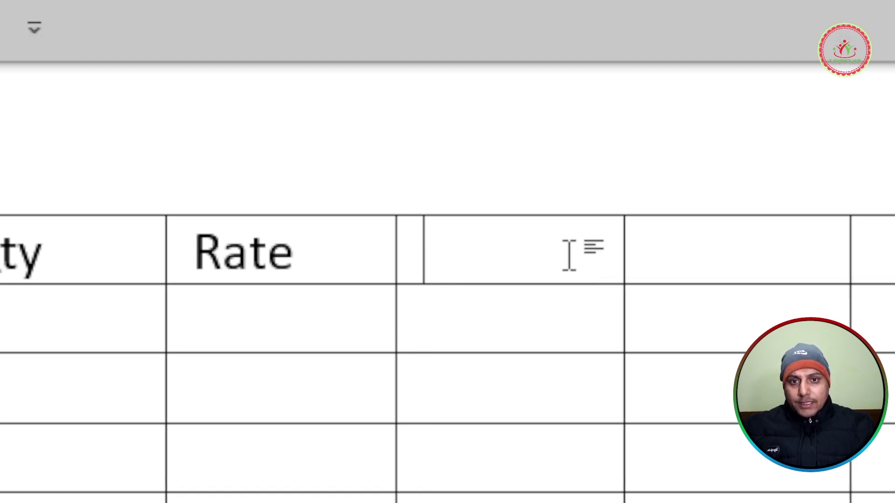
click(664, 279)
key(ctrl+v)
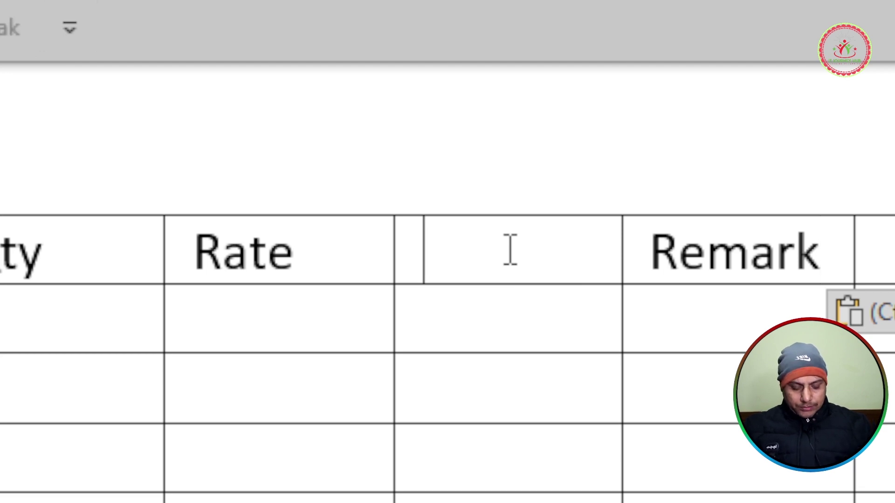
text(Amount)
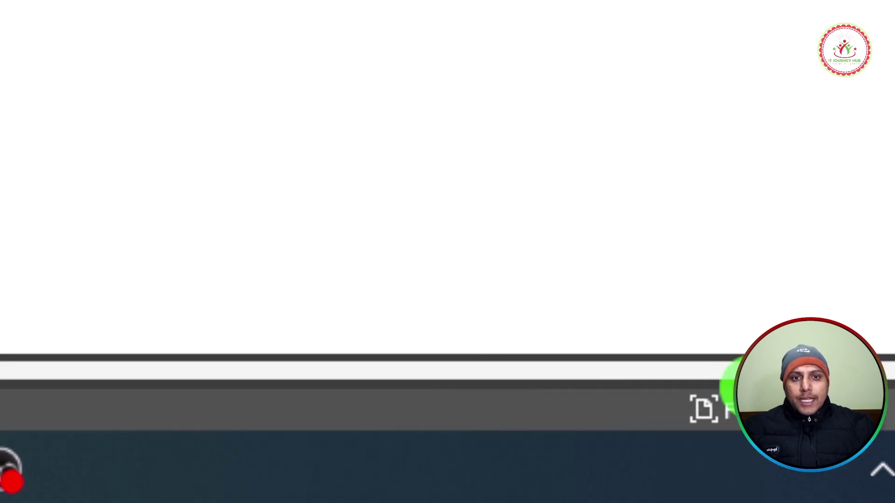
- Delete the empty cells beyond the Remark column with cells shifted left, and move the whole table further right on the page
drag(431, 189, 424, 256)
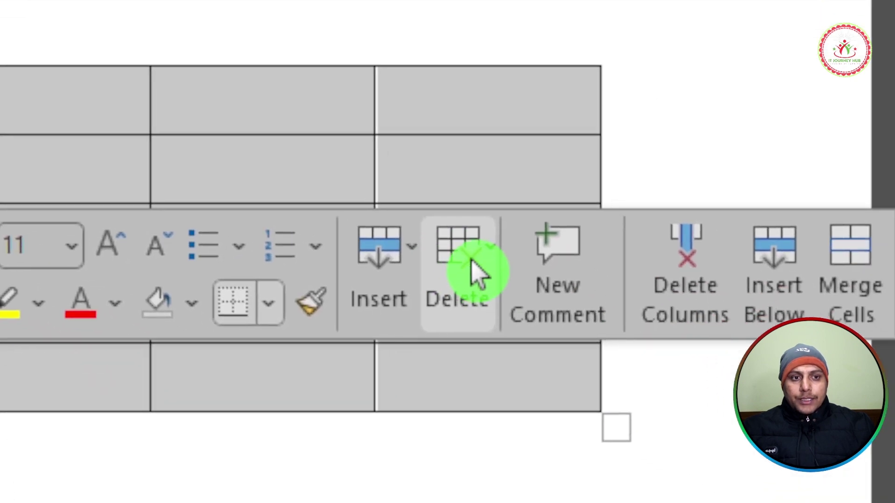
click(474, 274)
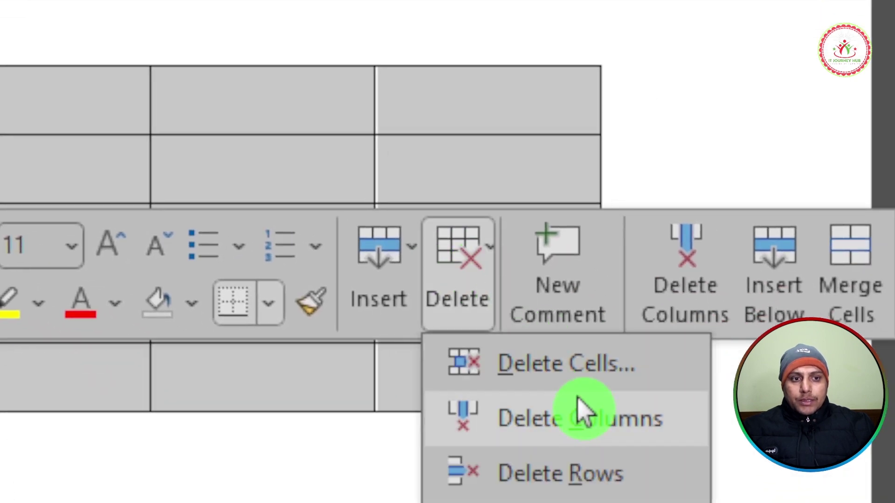
click(601, 373)
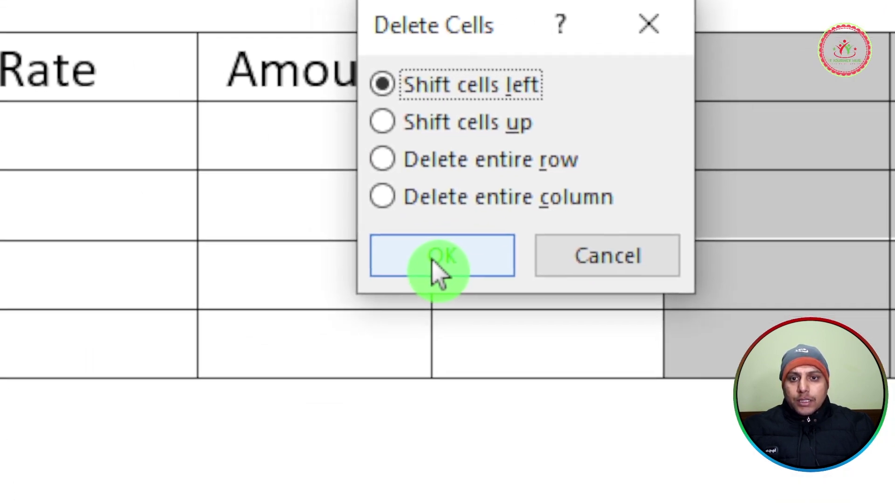
click(436, 261)
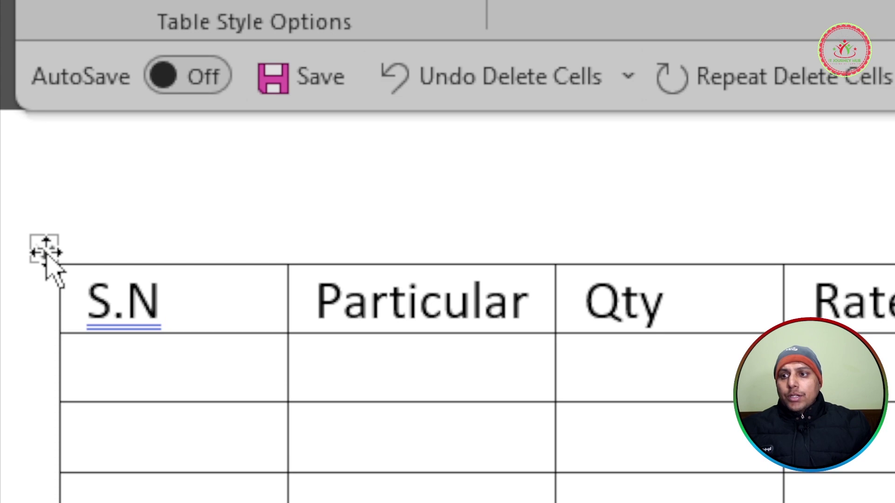
click(46, 252)
click(466, 299)
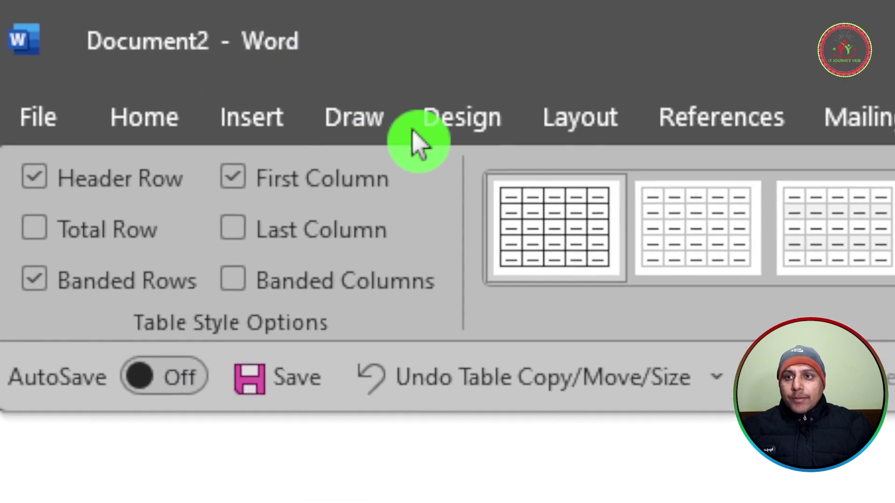
- Use Draw Table to split the Amount heading cell horizontally and divide the column below it with a vertical line down the table
click(279, 131)
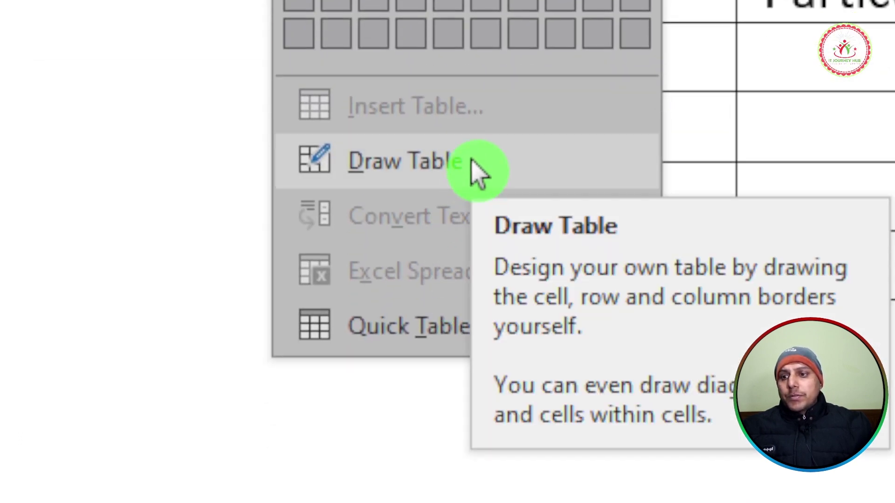
click(478, 172)
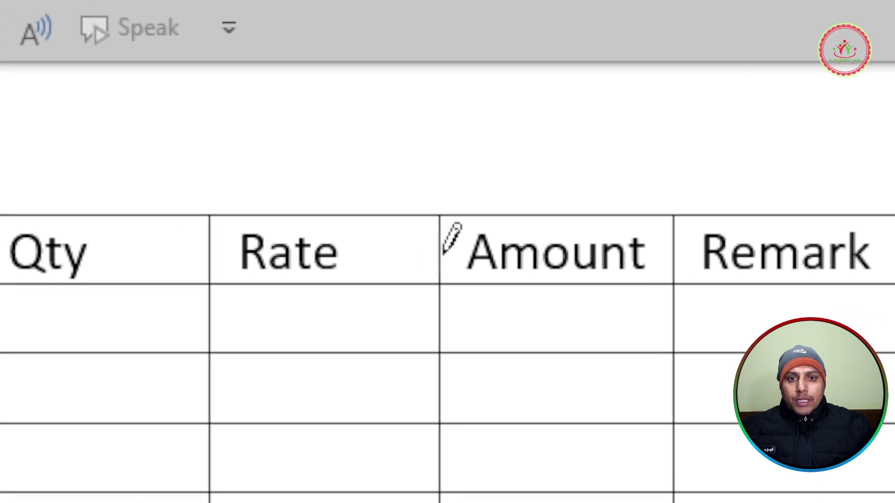
drag(440, 258, 673, 257)
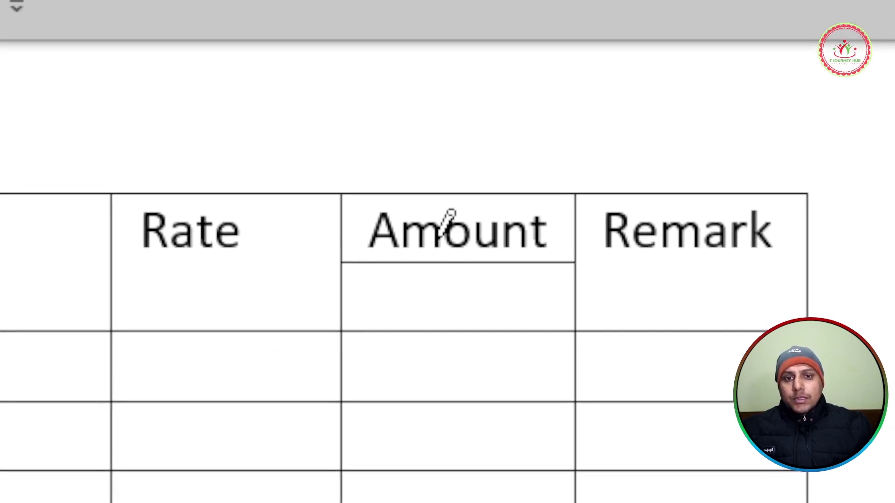
drag(495, 261, 487, 467)
drag(481, 417, 480, 502)
- Enter the subheadings Rs. and Ps. in the two cells below Amount
drag(451, 259, 451, 258)
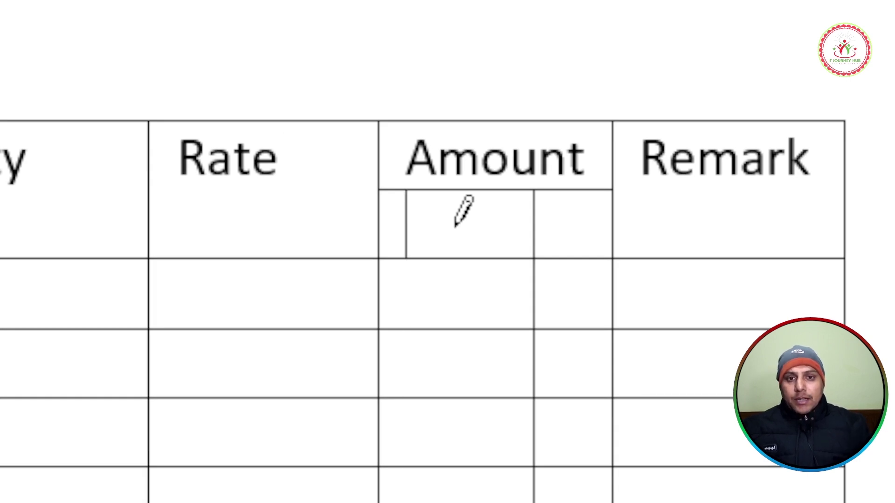
text(Rs.)
key(Tab)
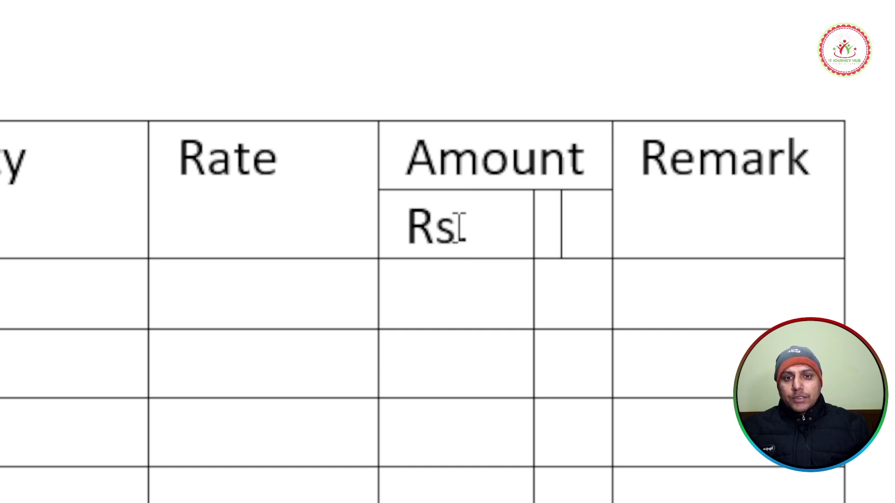
text(Ps.)
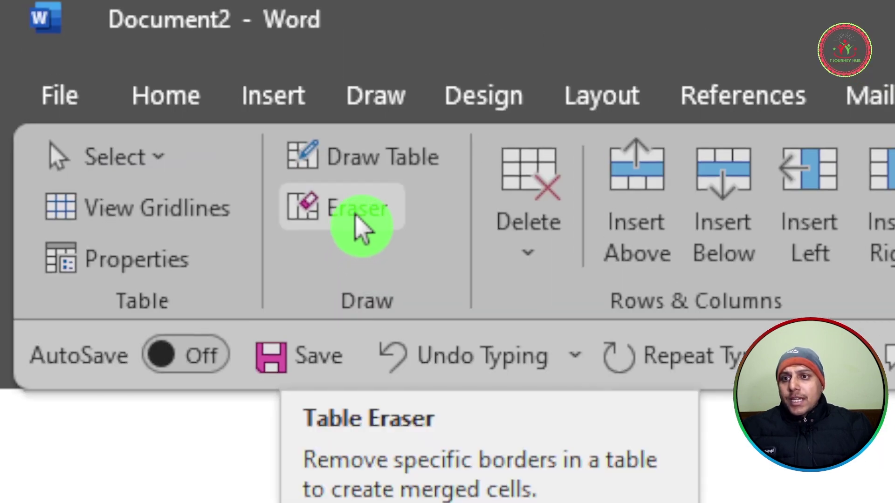
- Erase the vertical borders between the first four cells of the last row to merge them into one cell
click(358, 220)
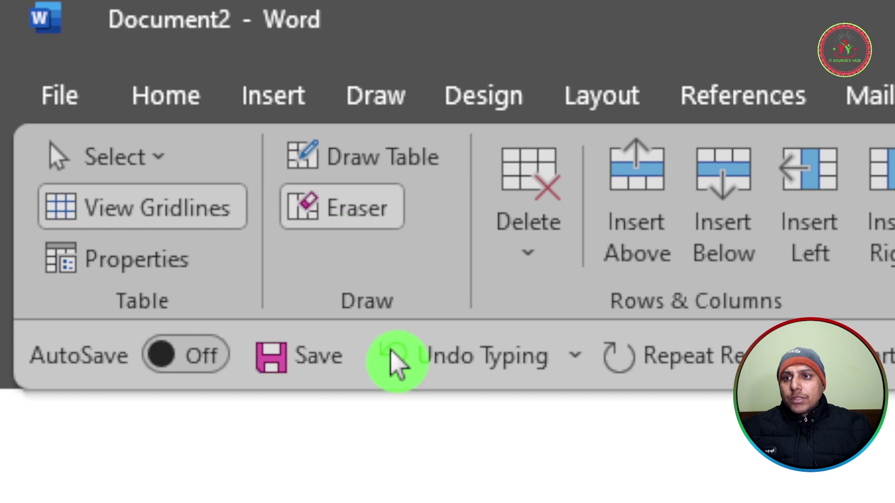
click(445, 254)
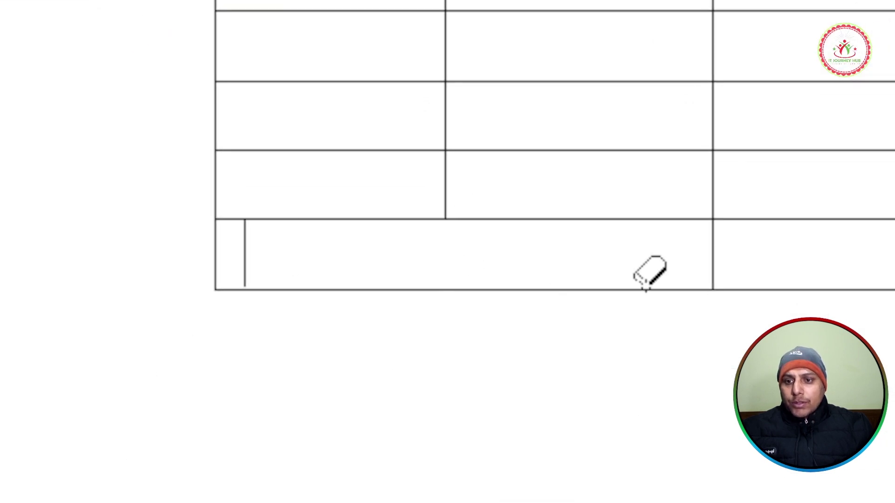
click(713, 256)
click(563, 229)
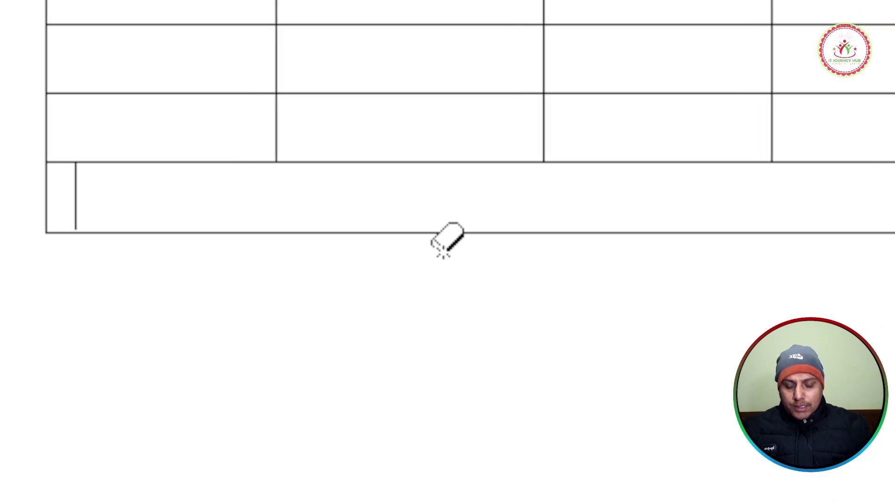
key(Escape)
- Enter Total in the merged cell of the last row
text(Toa)
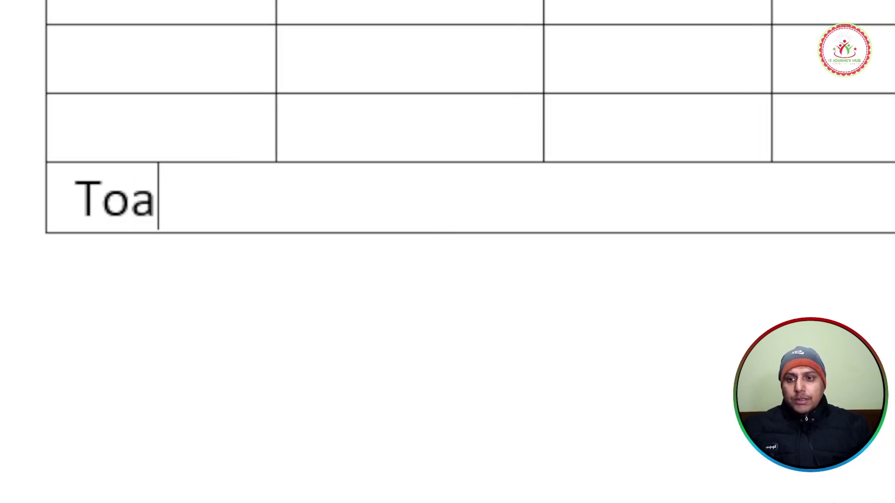
key(Left)
text(t)
key(Right)
text(l)
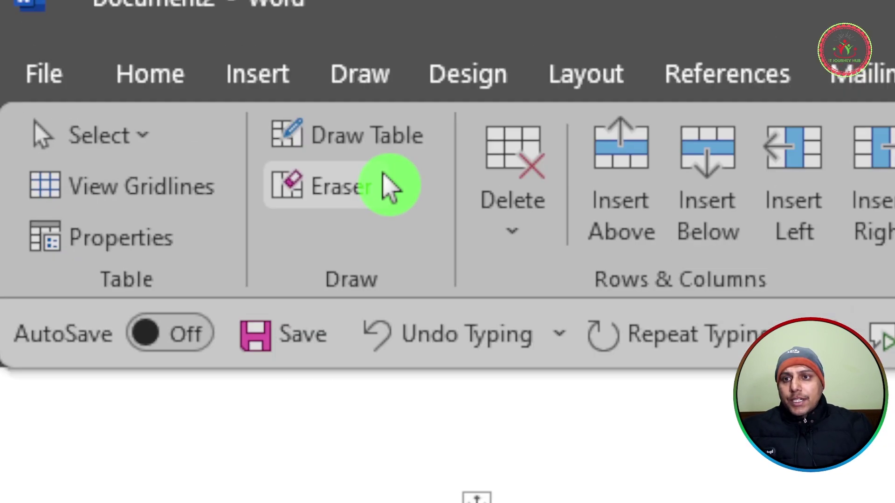
- Centre the text of the table's heading row from S.N to Remark
click(455, 238)
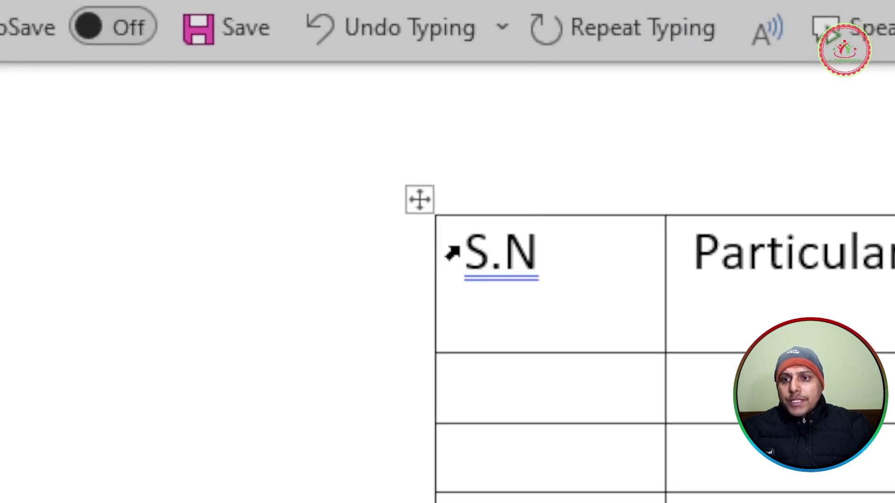
mouse_move(452, 253)
mouse_down()
mouse_move(750, 279)
mouse_move(451, 260)
mouse_move(405, 300)
mouse_move(283, 298)
mouse_move(361, 279)
mouse_up()
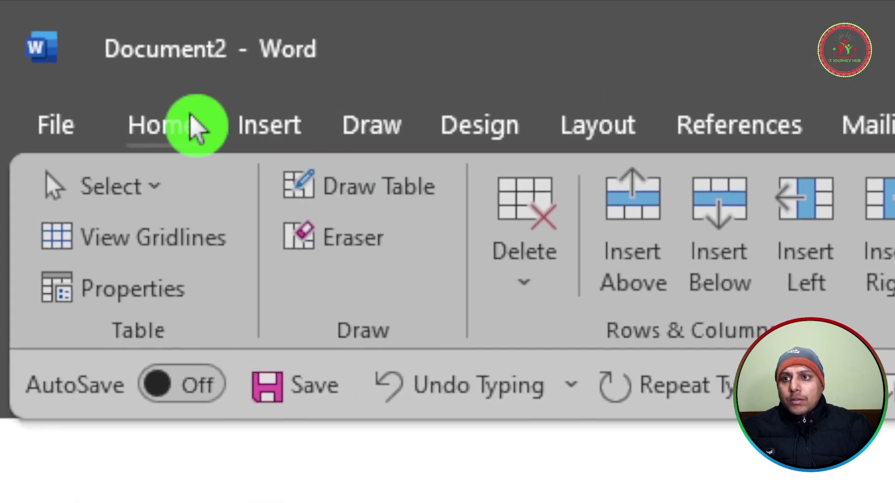
click(163, 133)
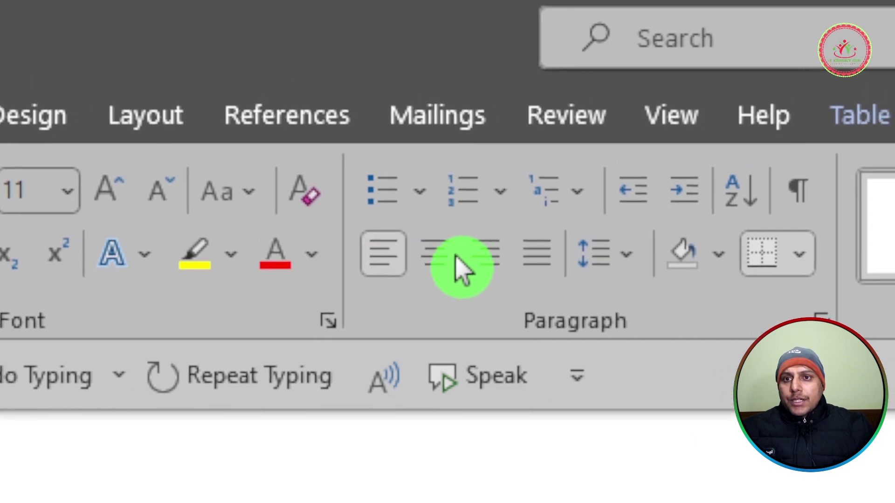
click(445, 256)
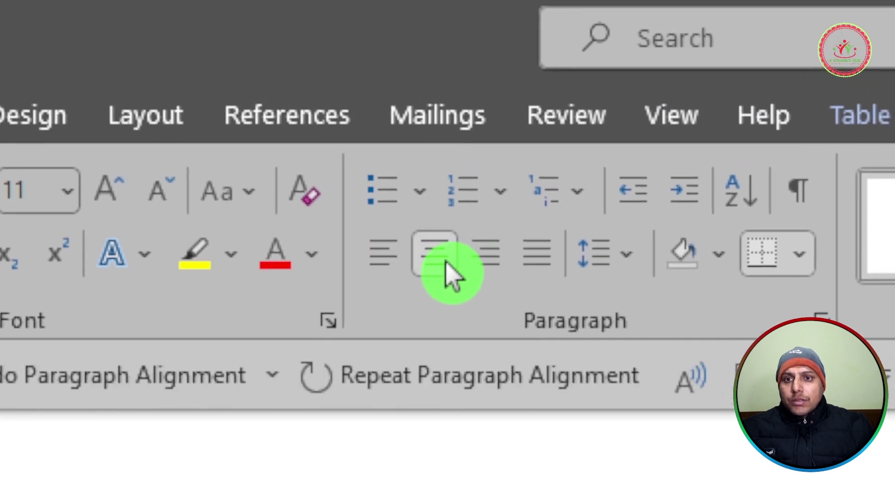
click(451, 247)
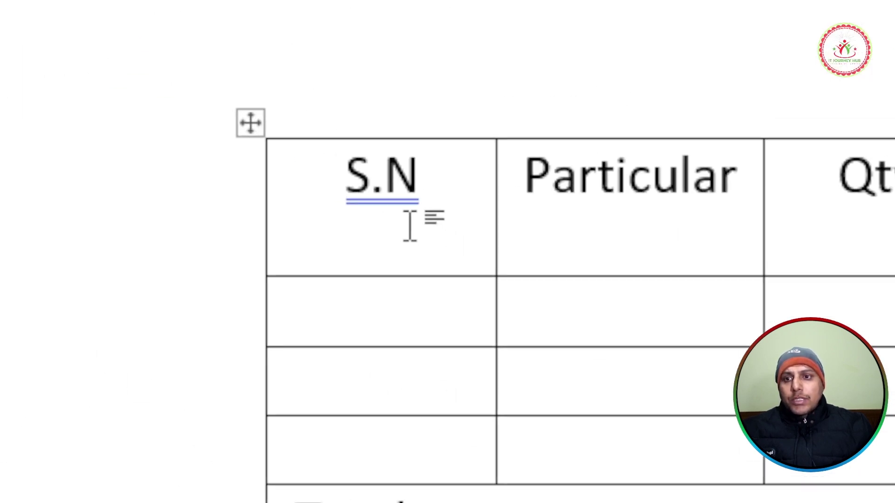
- Centre the Total label within the merged cell of the last row
drag(455, 232, 254, 216)
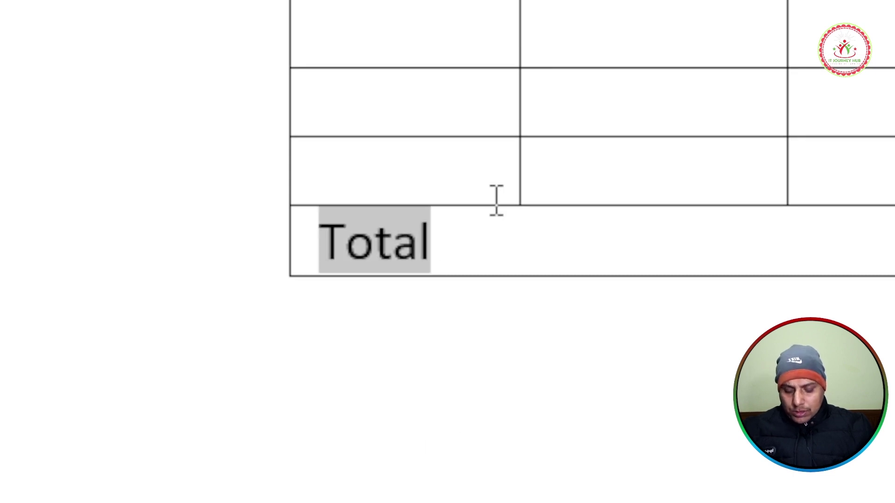
key(ctrl+e)
click(490, 244)
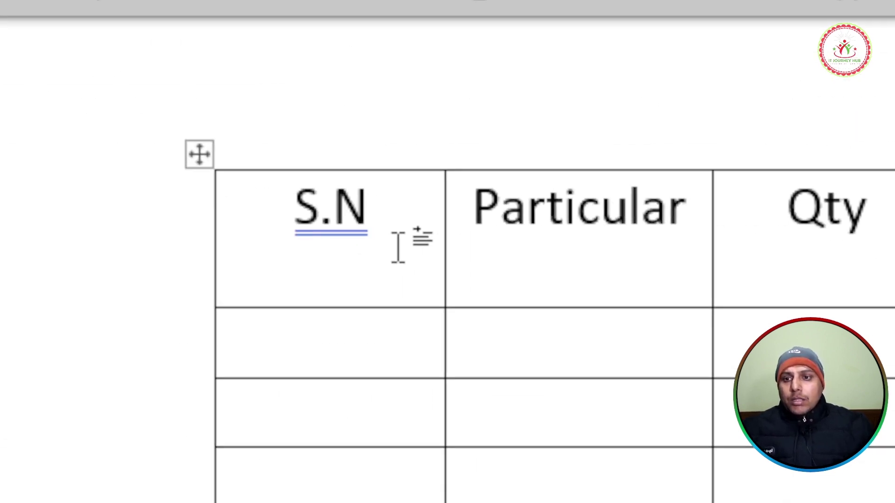
- Make the main headings in the table's first row bold, from S.N to Remark
drag(292, 214, 894, 220)
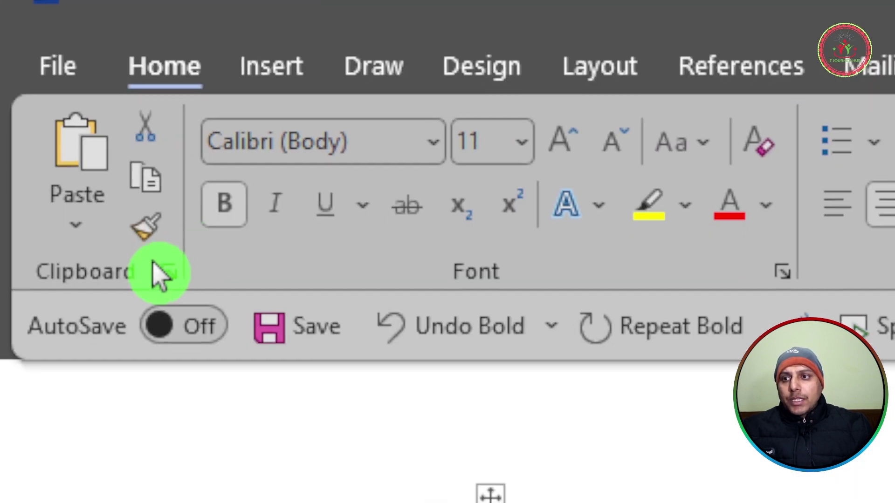
click(152, 238)
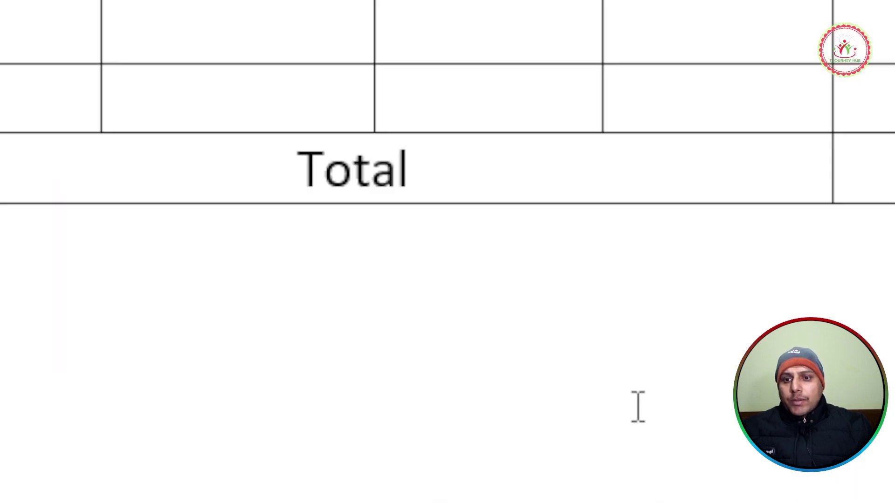
- Try bold formatting on the Total label and reset its character formatting
drag(434, 233, 250, 209)
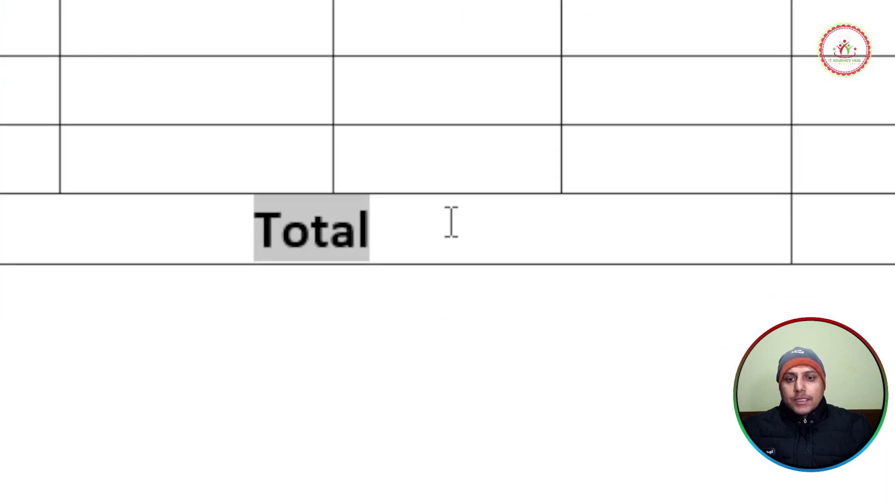
key(ctrl+space)
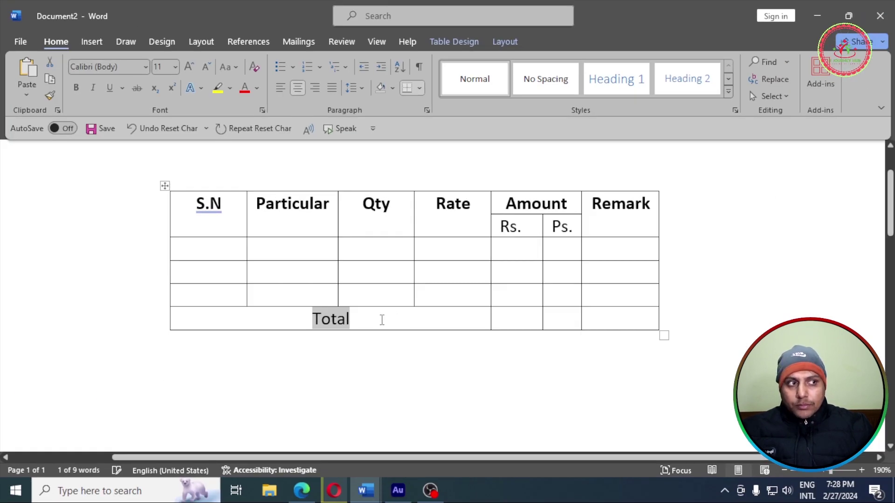
click(360, 346)
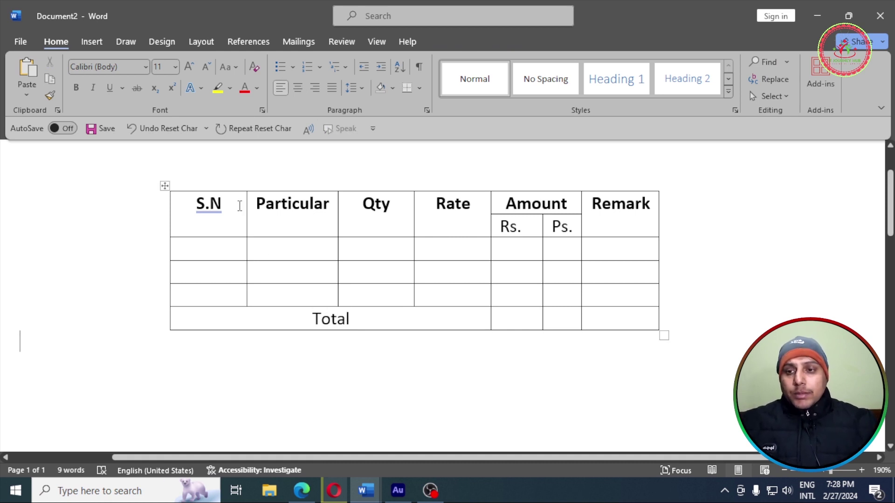
- Select the whole table and turn off all of its borders
click(168, 186)
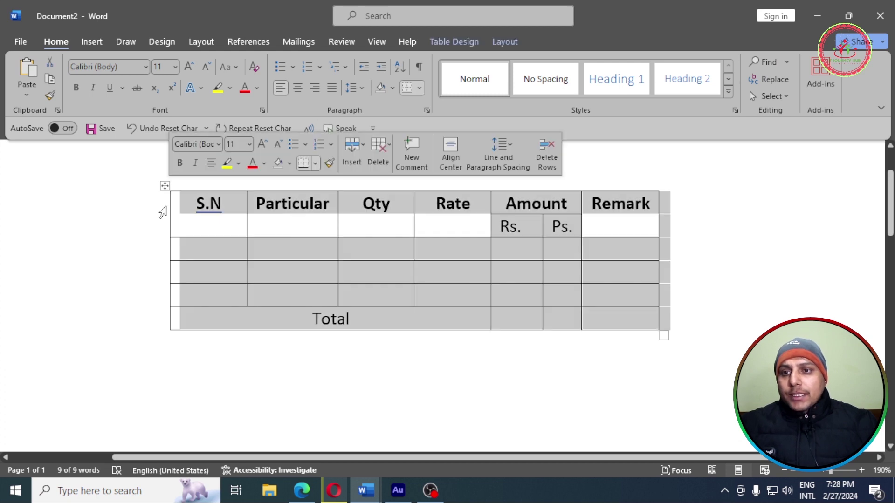
click(315, 163)
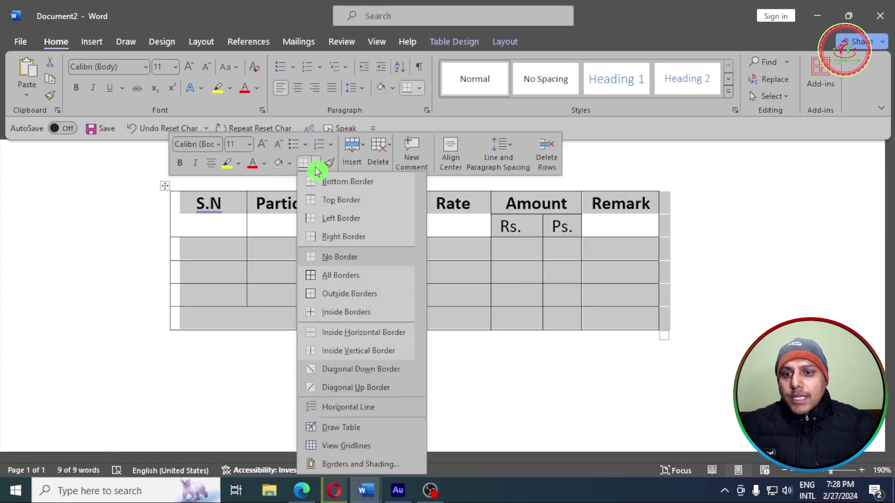
click(342, 282)
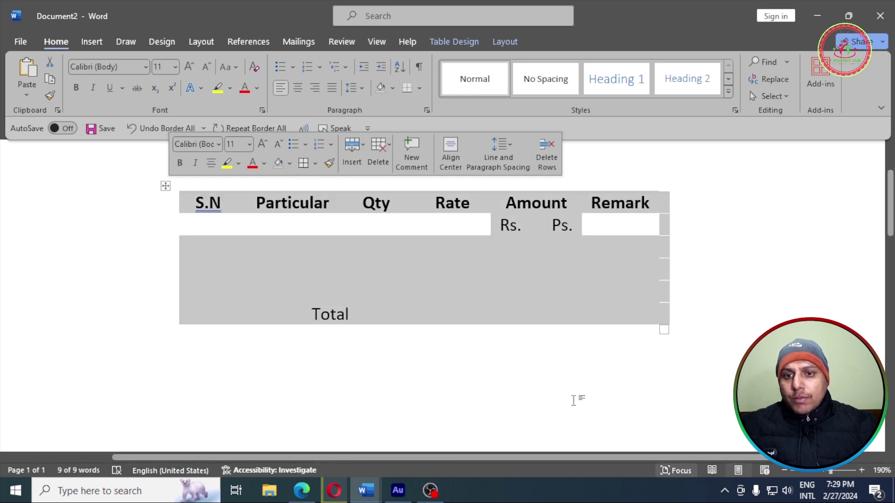
click(413, 373)
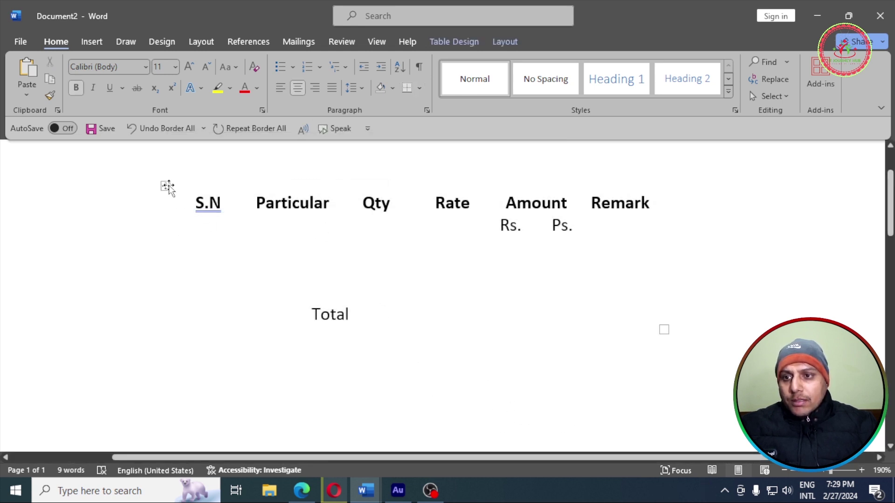
- Select the whole table again and apply All Borders to it
click(167, 186)
click(303, 169)
click(309, 167)
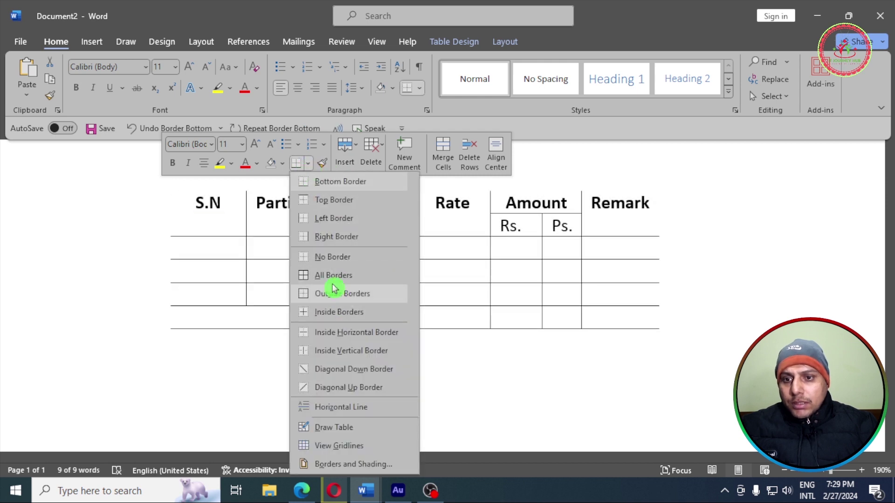
click(331, 279)
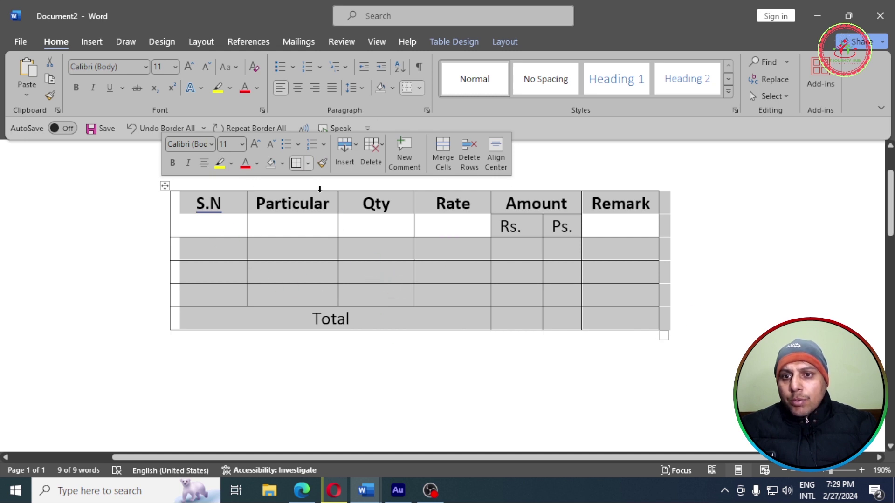
- In Borders and Shading, set the table's Grid border width to 2 ¼ pt and apply it to the whole table
click(308, 164)
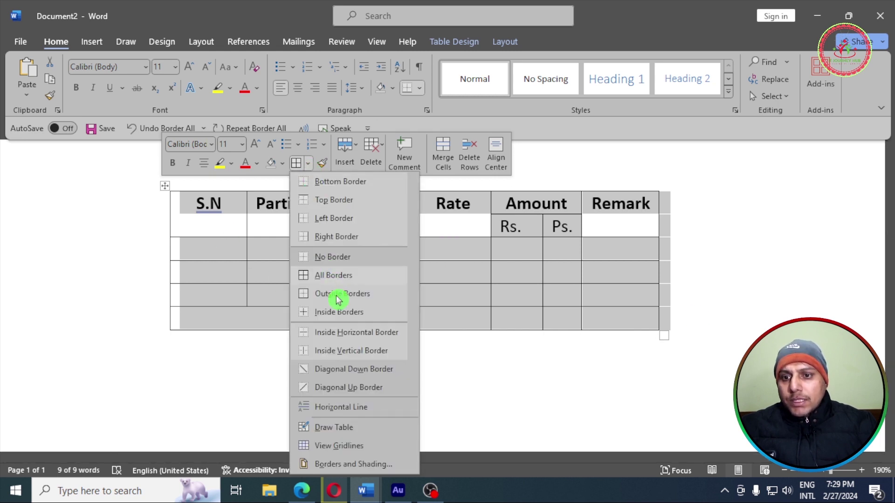
click(377, 465)
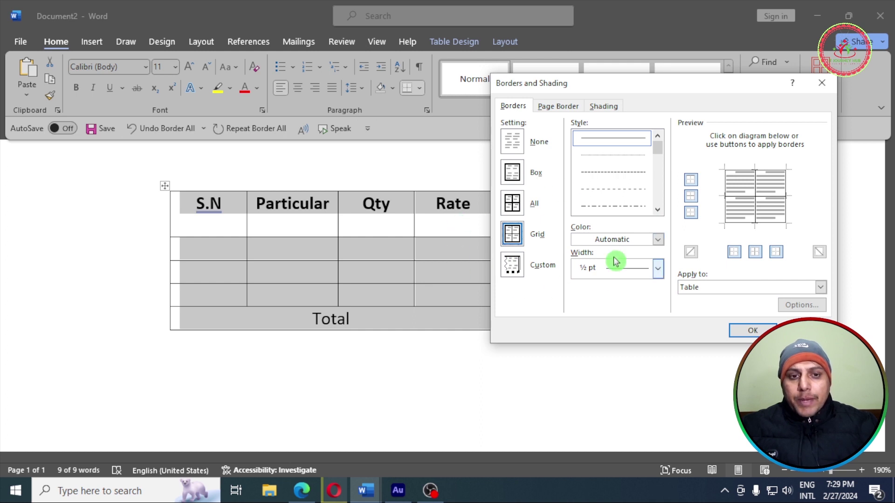
click(657, 269)
click(632, 408)
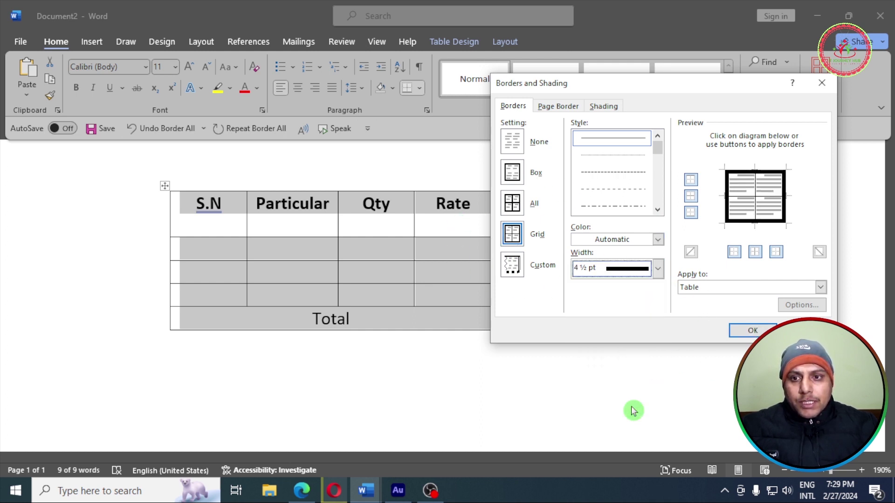
click(632, 273)
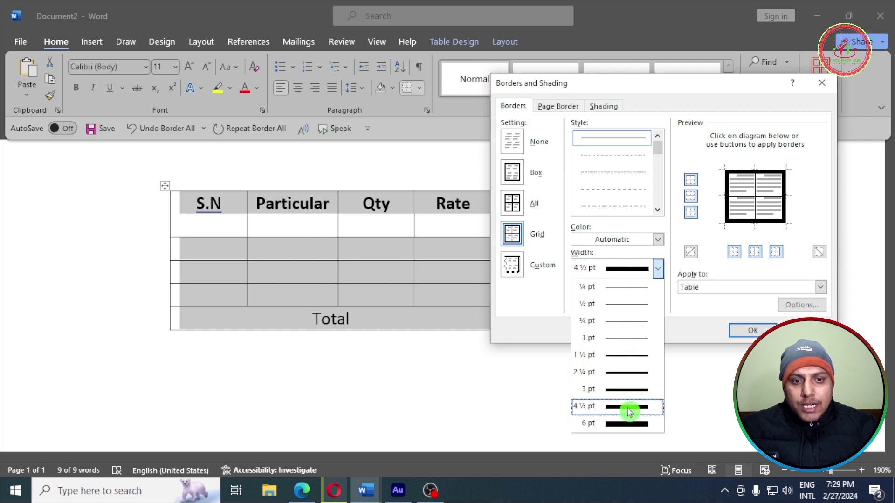
click(627, 372)
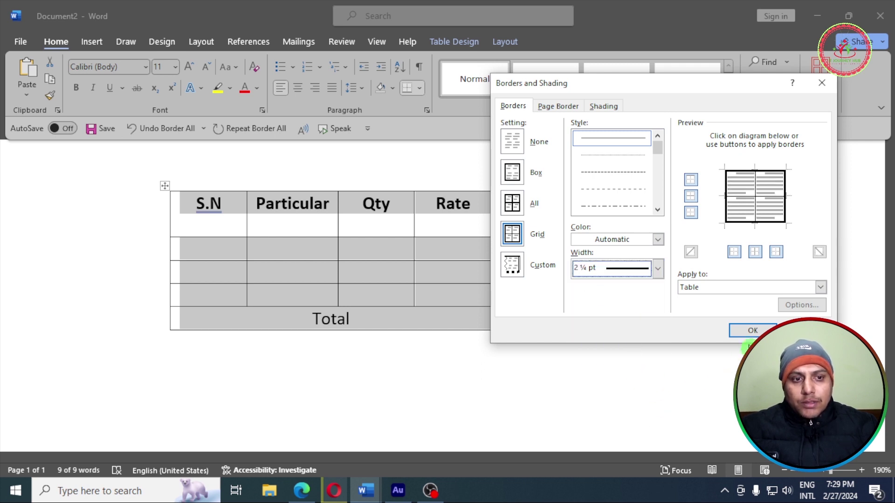
click(752, 330)
click(465, 371)
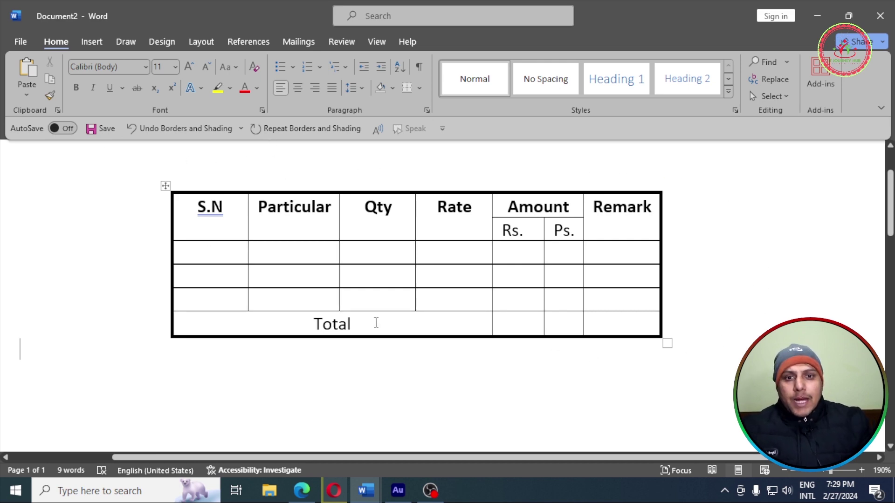
scroll(308, 320, down, 3)
scroll(306, 320, up, 3)
scroll(303, 320, down, 4)
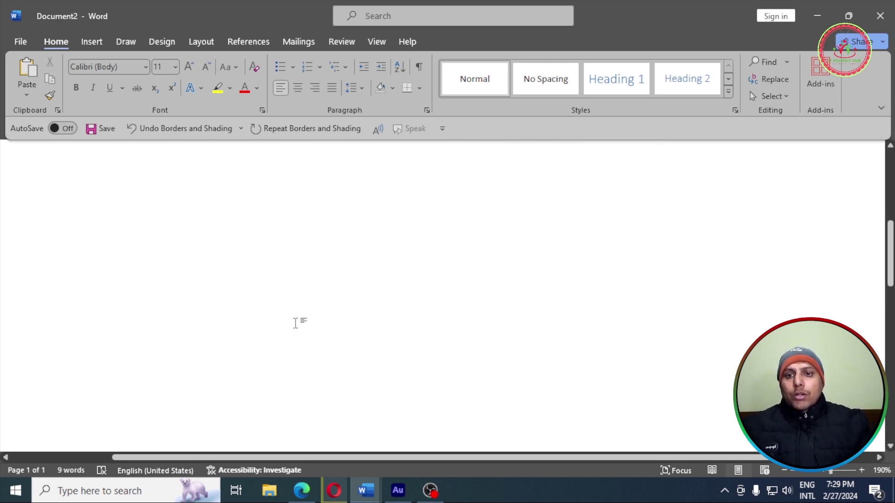
click(91, 43)
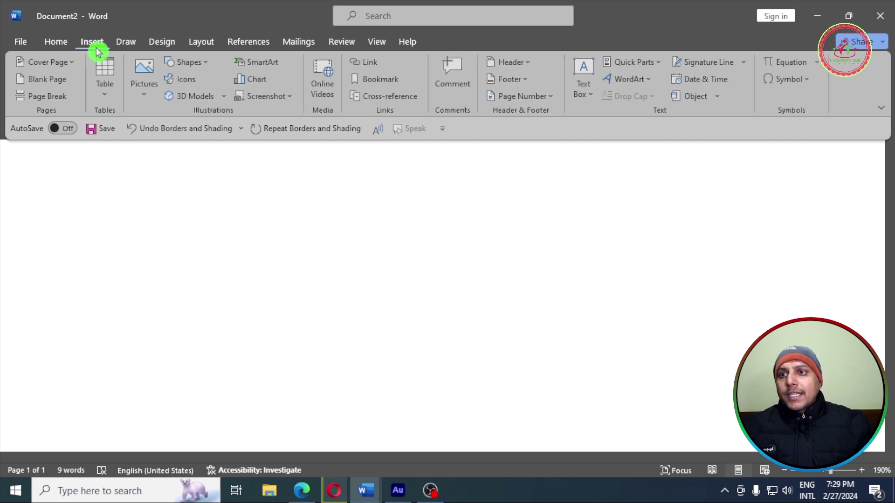
click(109, 101)
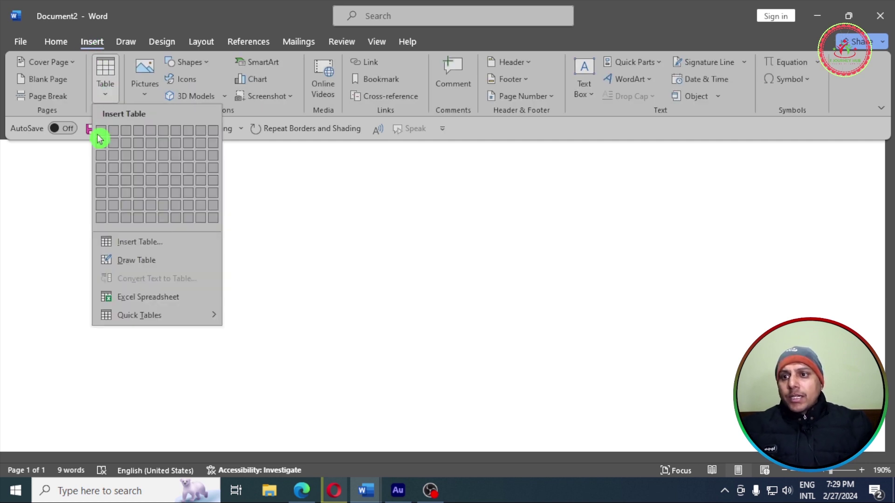
click(355, 235)
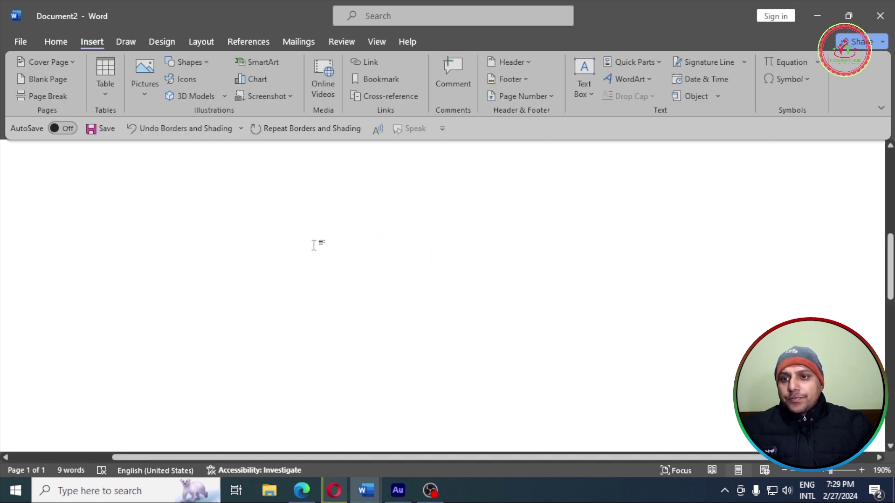
- Place the cursor in the empty area below the billing table and insert a table with nine columns and four rows
scroll(280, 235, up, 1)
double_click(203, 258)
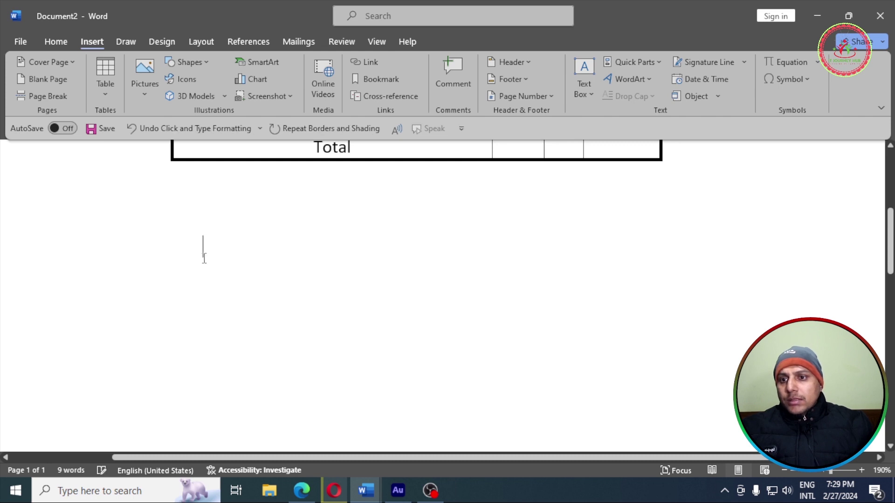
click(104, 90)
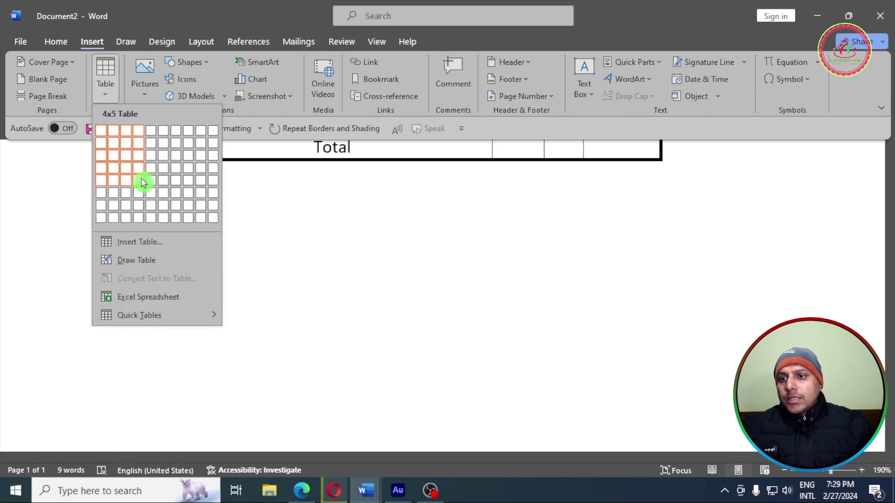
click(196, 170)
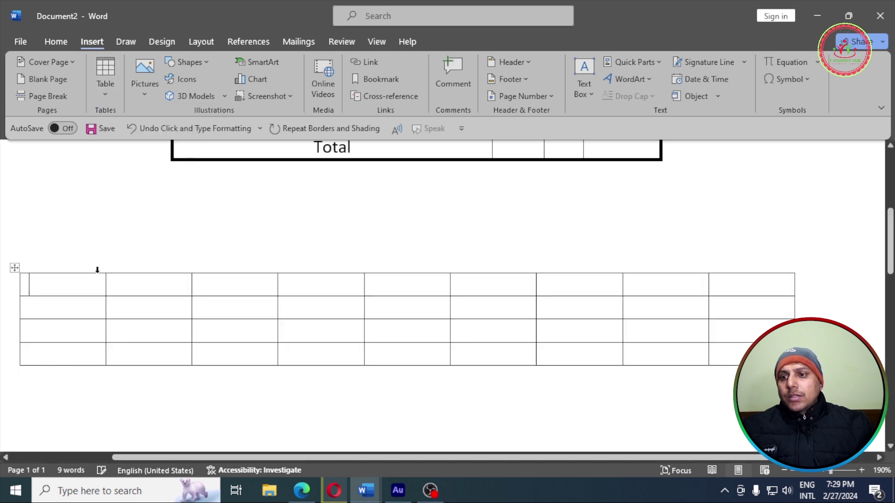
- Enter the headings S.N, Name, Last Name, Address, Phone and Due Amount in the first six header cells of the new table
click(70, 278)
click(68, 287)
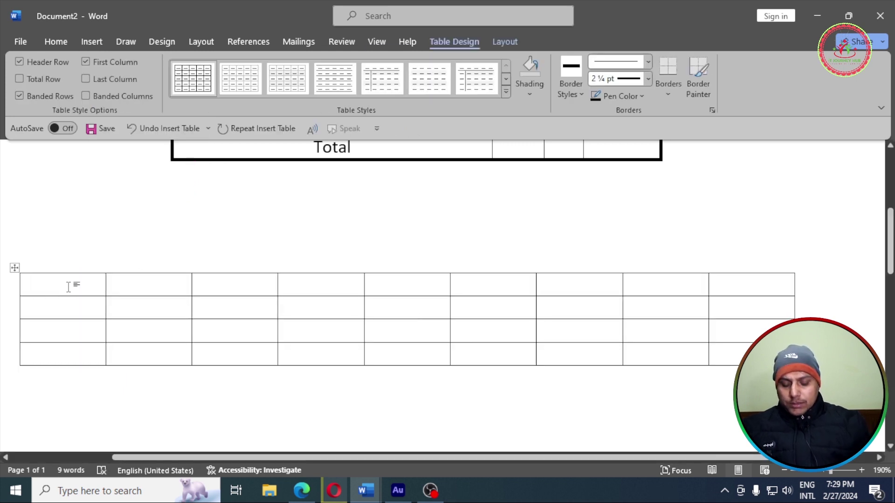
text(S.)
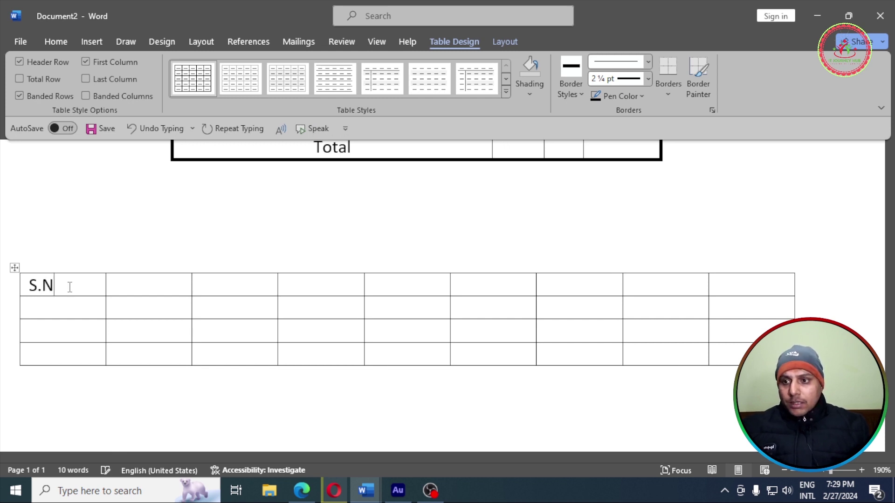
text(Name)
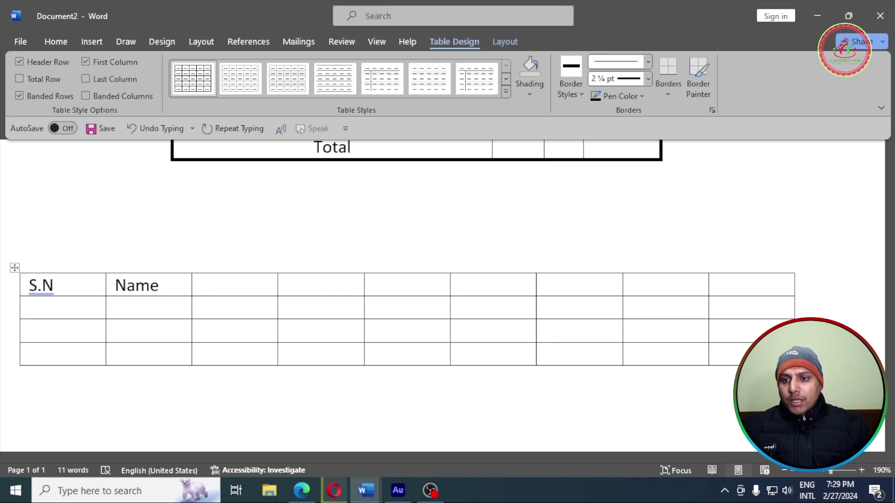
text(Last name)
key(BackSpace)
key(BackSpace)
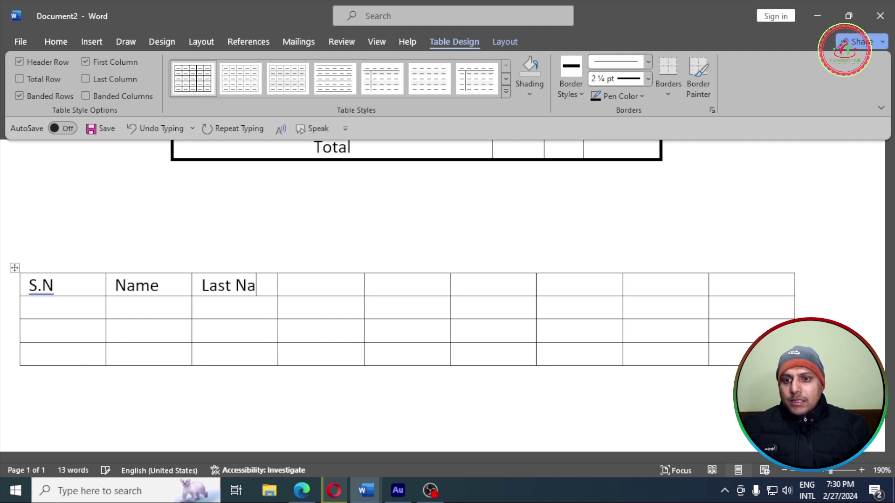
text(me)
text(Address)
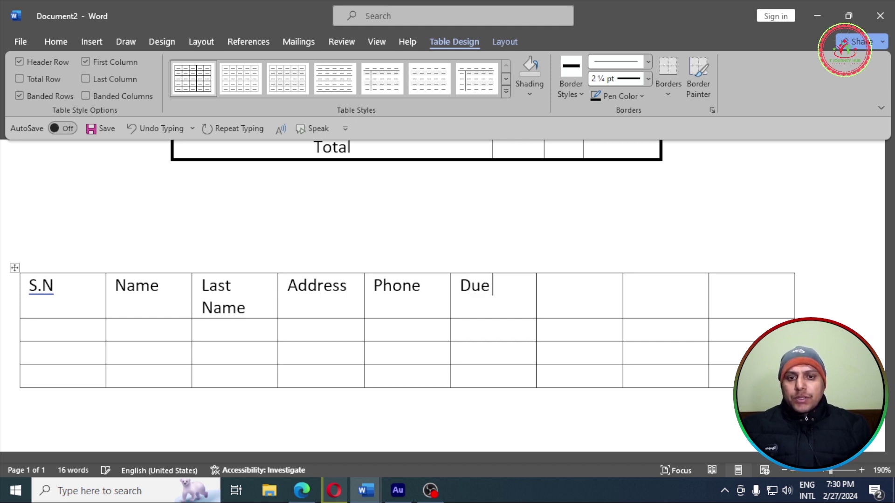
text(ount)
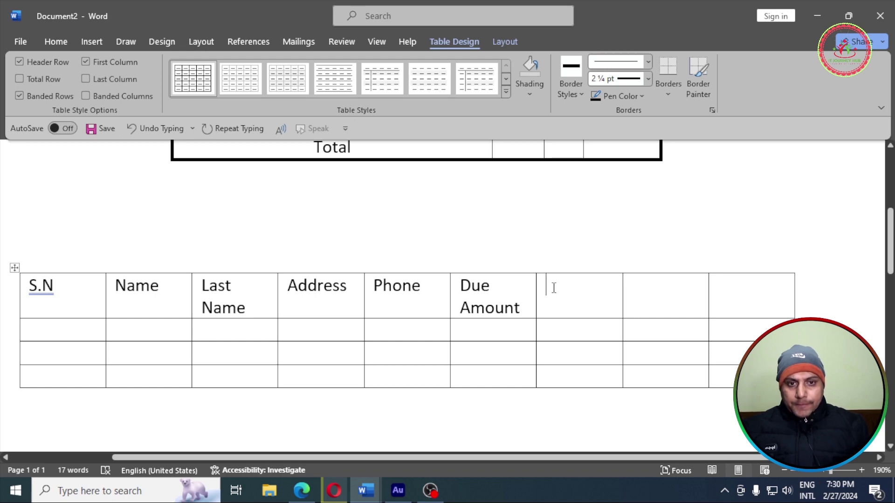
- Enter the headings Father Name, Mother Name and Remark in the last three header cells
text(her )
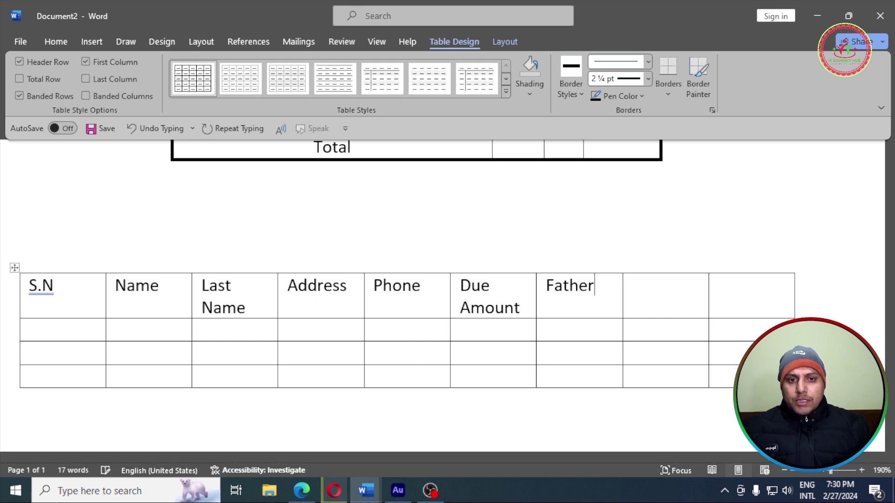
text(N)
text(ame)
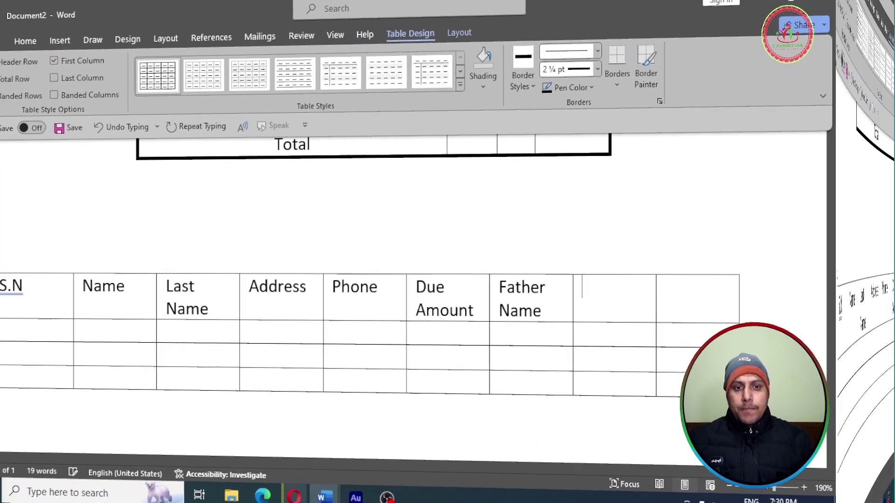
key(Tab)
text(Mohter)
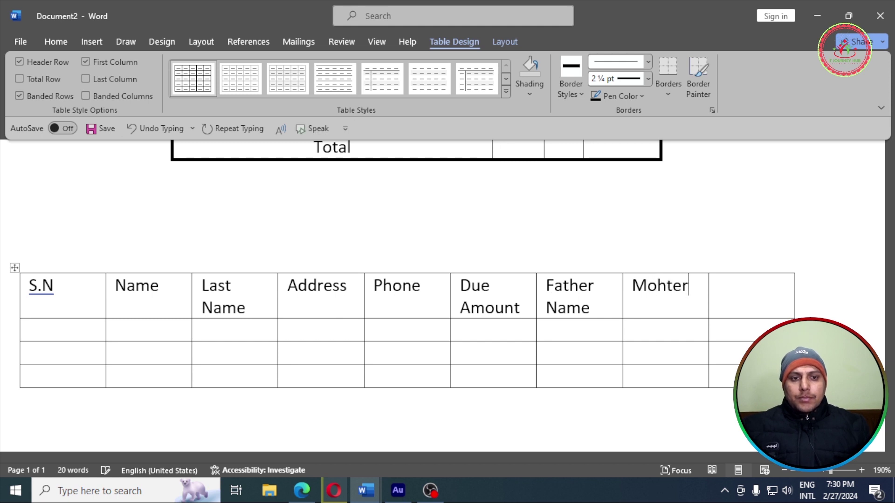
key(BackSpace)
key(BackSpace)
text(h)
key(BackSpace)
text(t)
key(BackSpace)
key(BackSpace)
text(ther Name)
key(Tab)
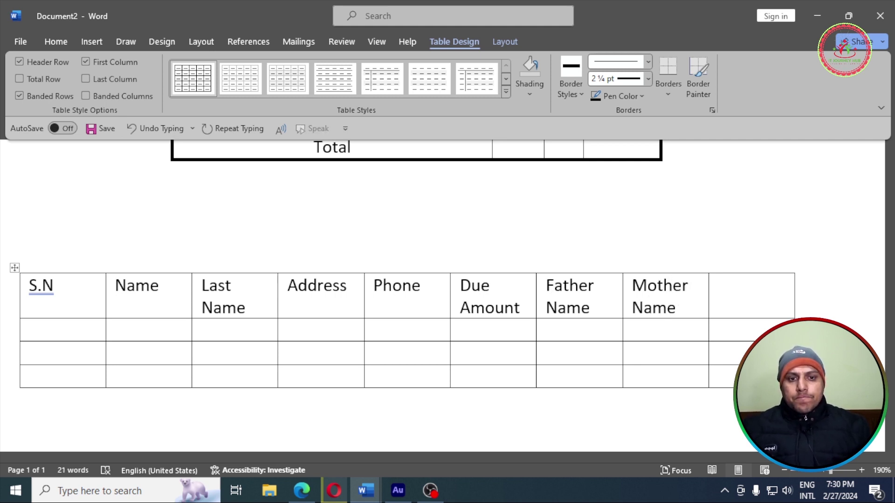
text(Remark)
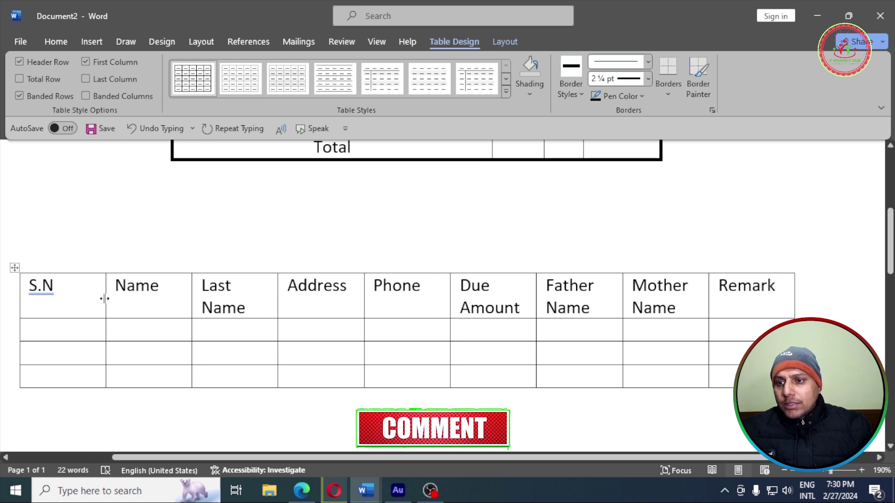
- Narrow the S.N column and widen the Last Name and Due Amount columns so each heading fits on one line
drag(105, 299, 56, 300)
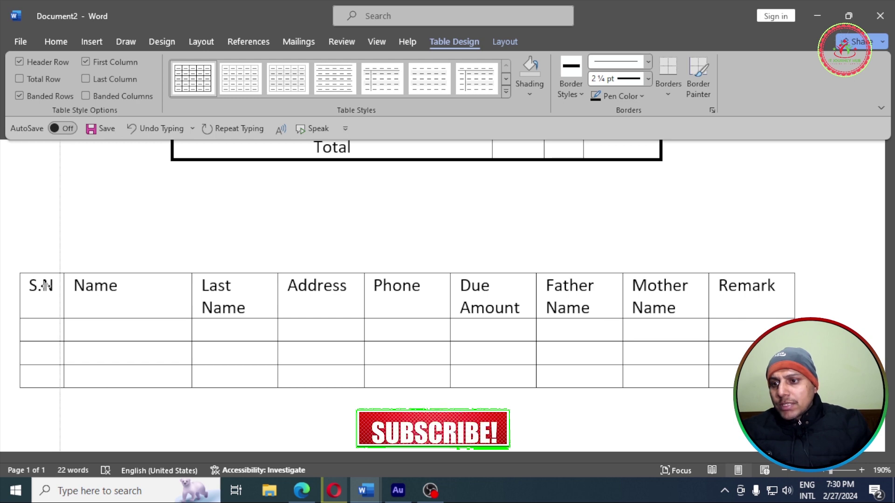
drag(276, 302, 294, 304)
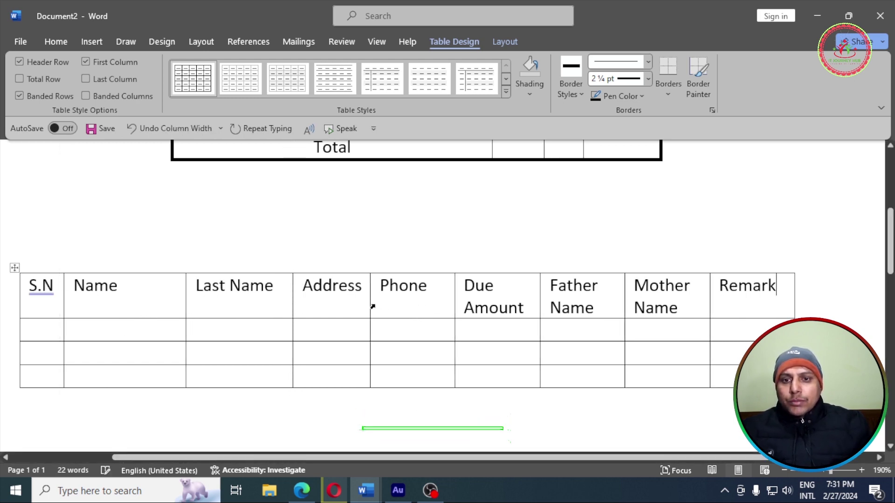
drag(540, 293, 576, 294)
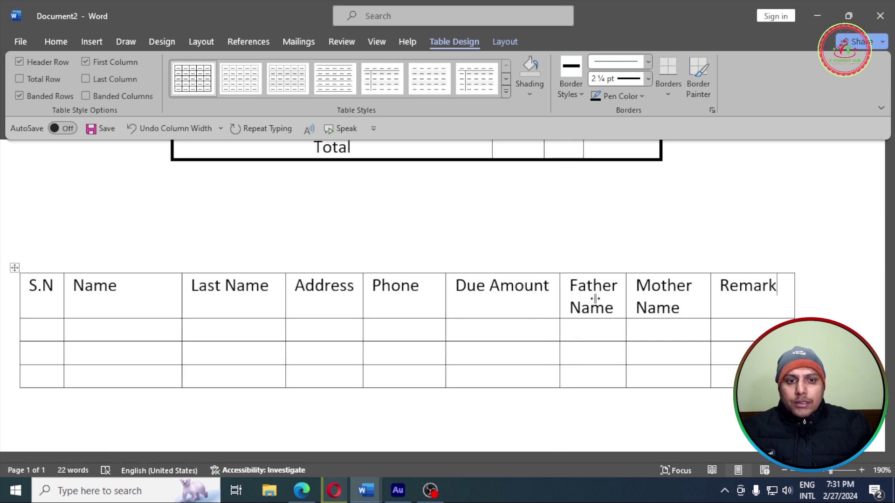
click(624, 296)
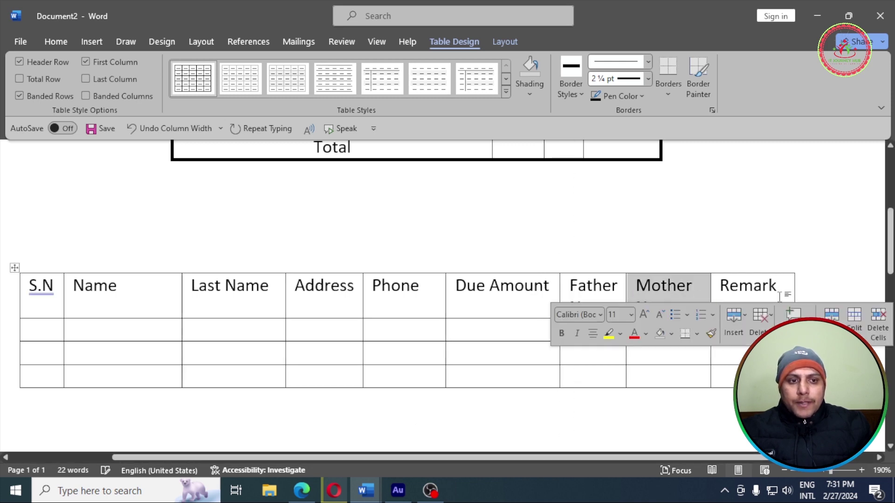
key(ctrl+End)
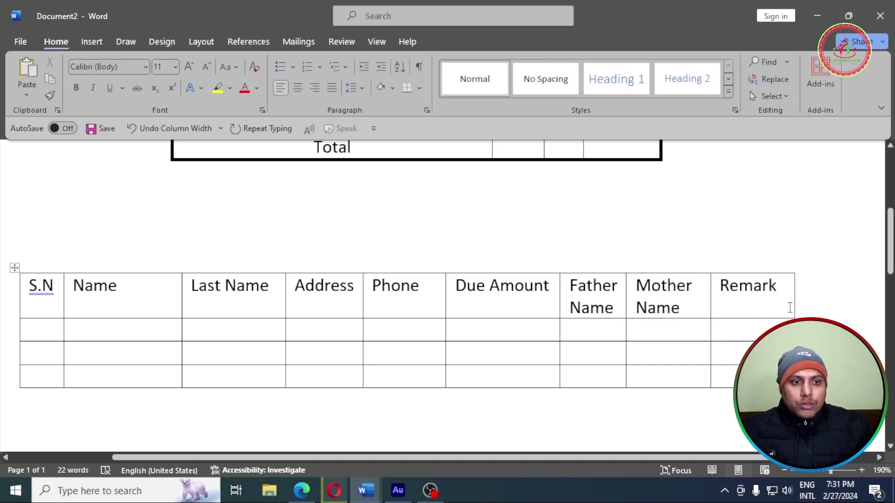
- Enlarge the whole table to the right, then shift the Mother Name–Remark divider to narrow the Remark column
drag(802, 411, 880, 389)
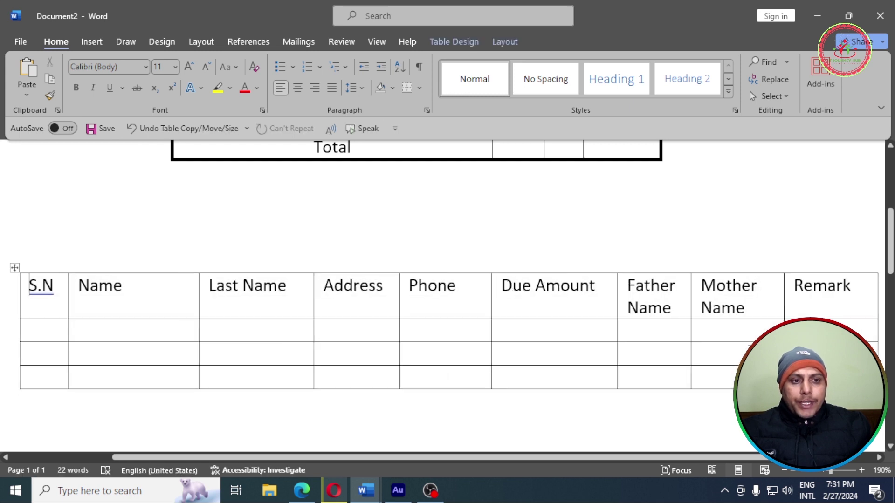
drag(783, 304, 800, 306)
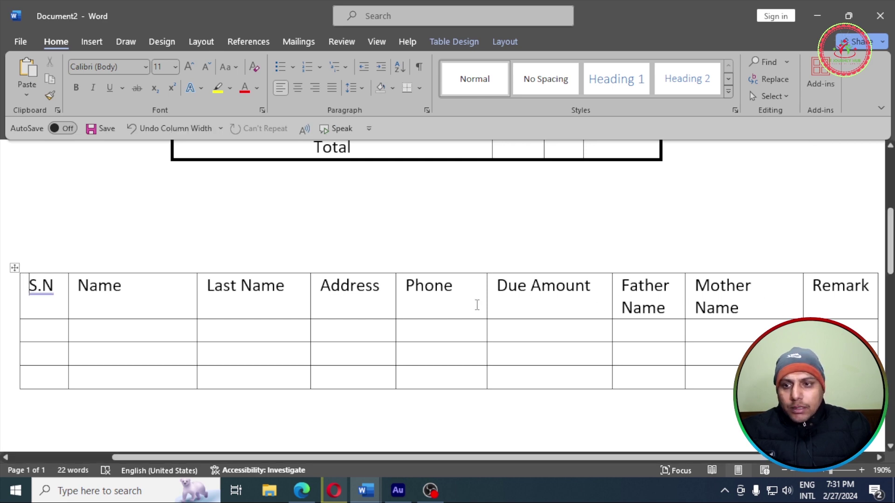
- Try to divide the Due Amount column with Draw Table, using a line under the heading and a vertical line down to the last row
scroll(519, 330, down, 2)
ctrl+scroll(520, 330, down, 2)
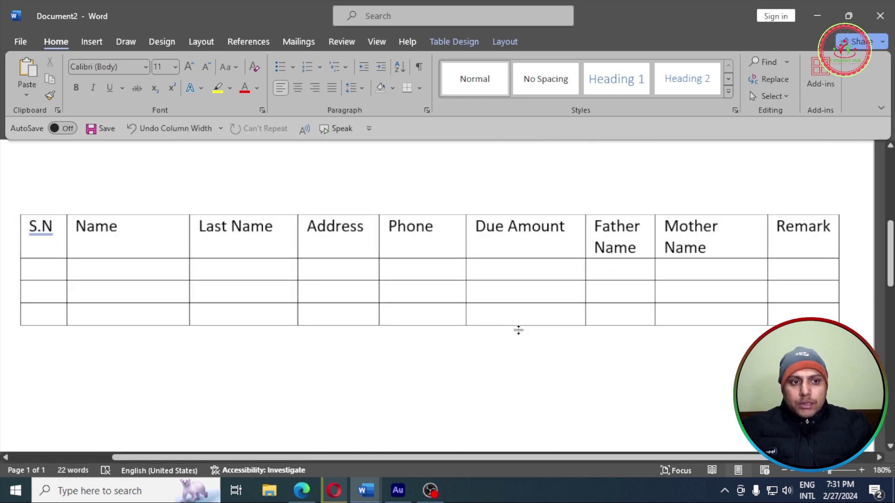
ctrl+scroll(520, 330, down, 1)
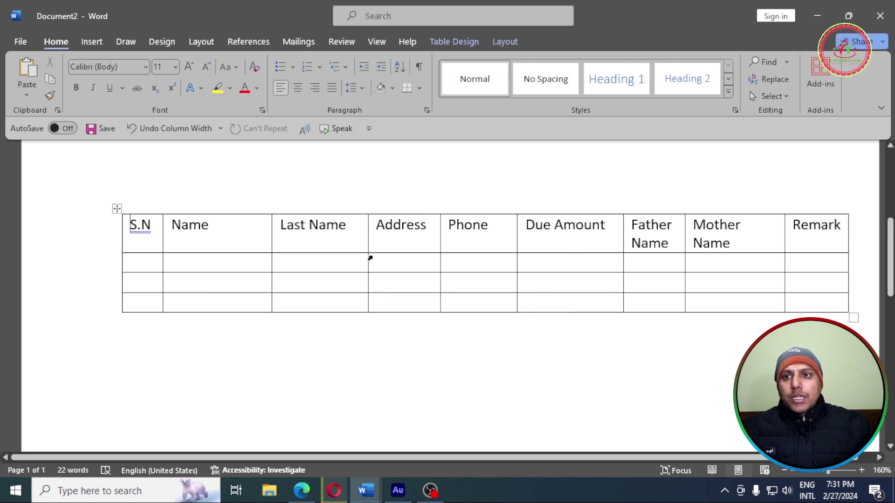
click(96, 46)
click(105, 96)
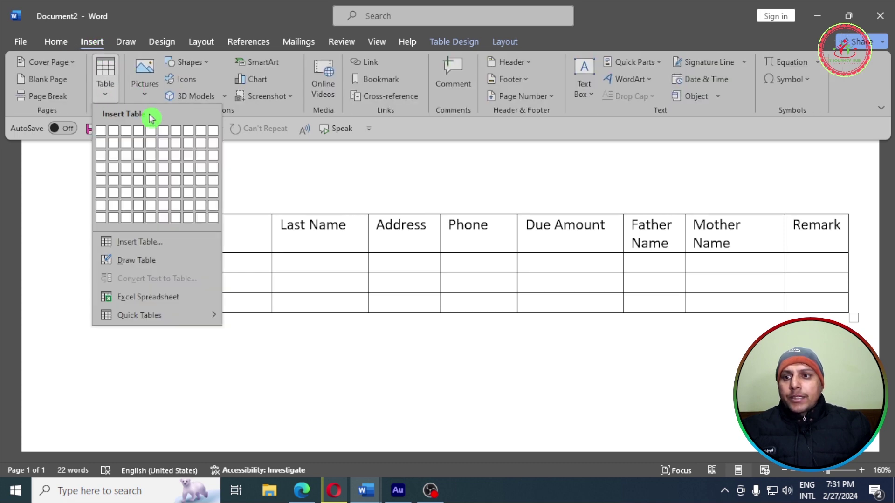
click(154, 264)
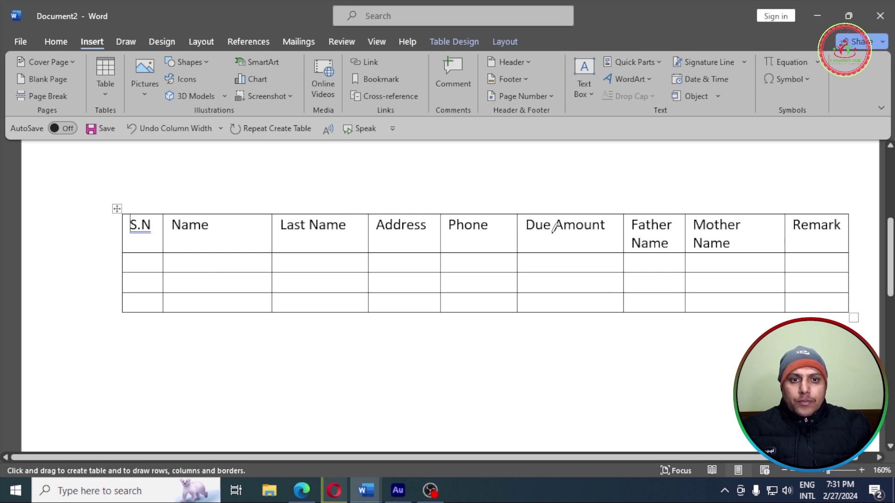
mouse_move(520, 229)
mouse_down()
mouse_move(596, 233)
mouse_move(578, 234)
mouse_move(577, 313)
mouse_up()
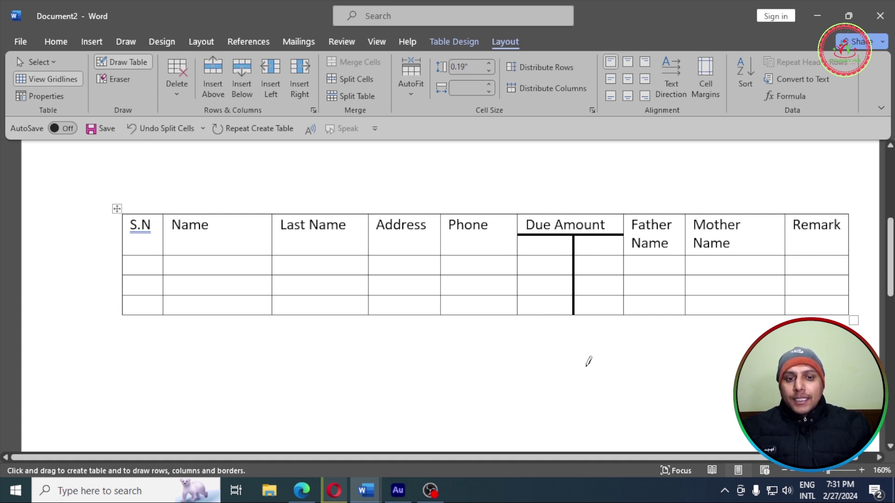
key(ctrl+z)
key(ctrl+z)
key(ctrl+z)
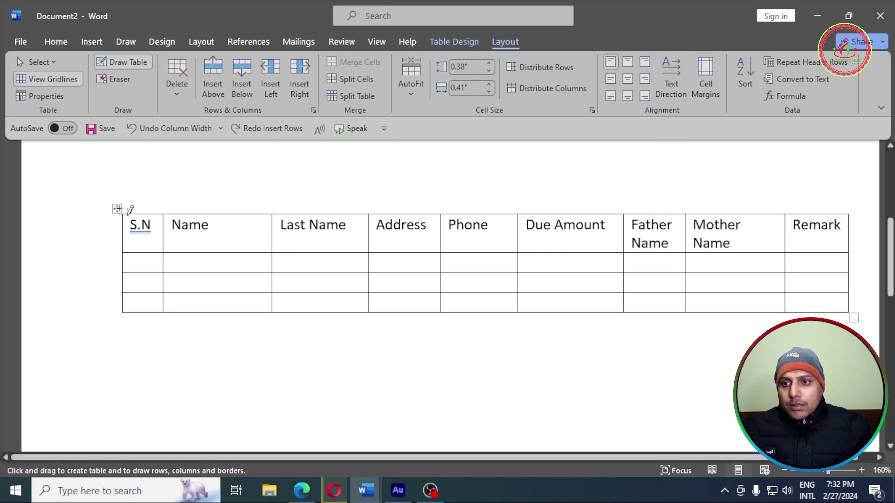
- Leave table drawing, select the whole table and apply Outside Borders to it
key(Escape)
click(117, 209)
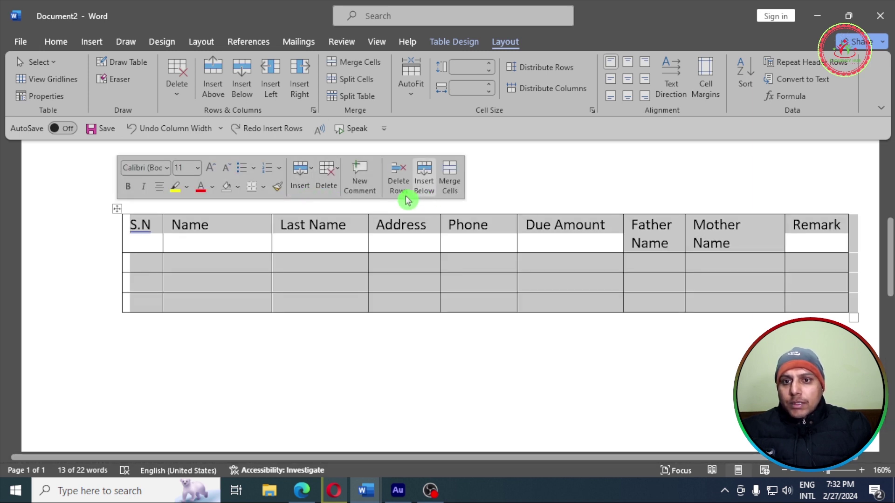
click(265, 188)
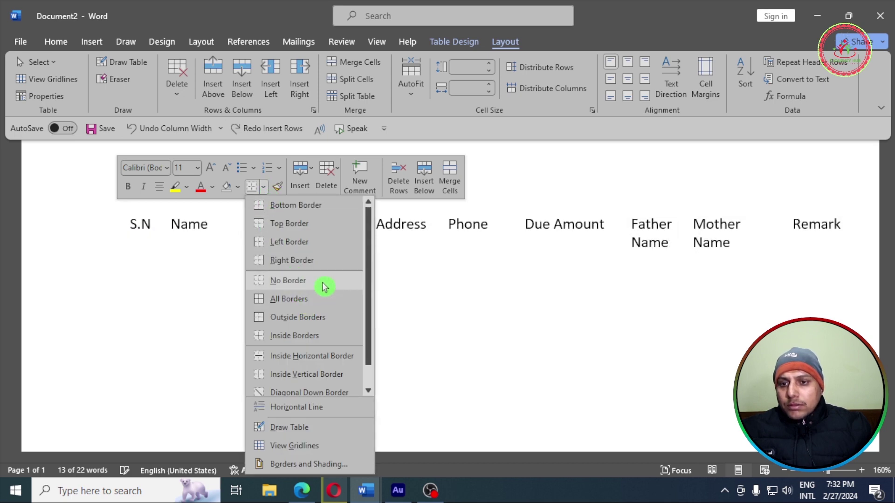
click(321, 322)
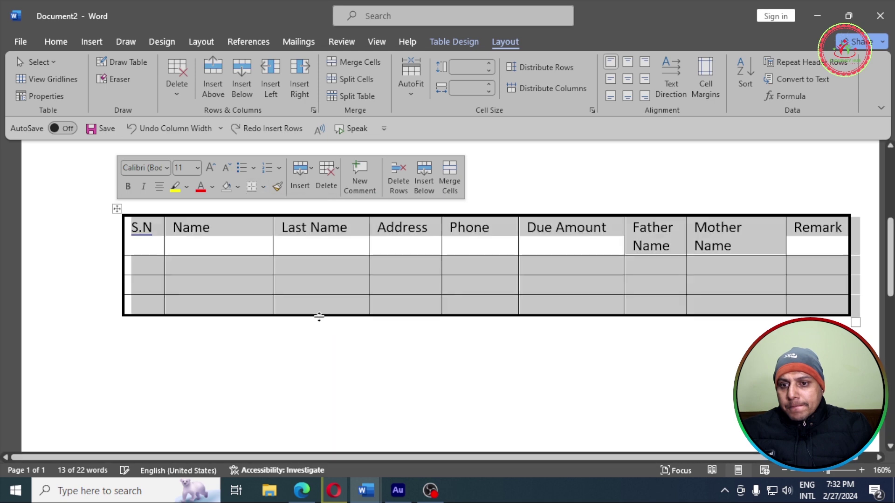
click(466, 268)
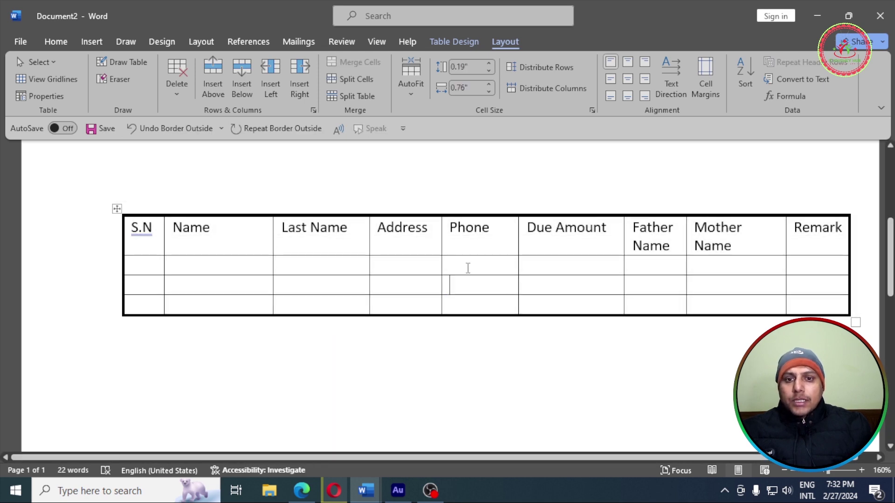
- Draw a line below the Due Amount heading and a vertical divider through the cells beneath it, and undo both lines
click(121, 66)
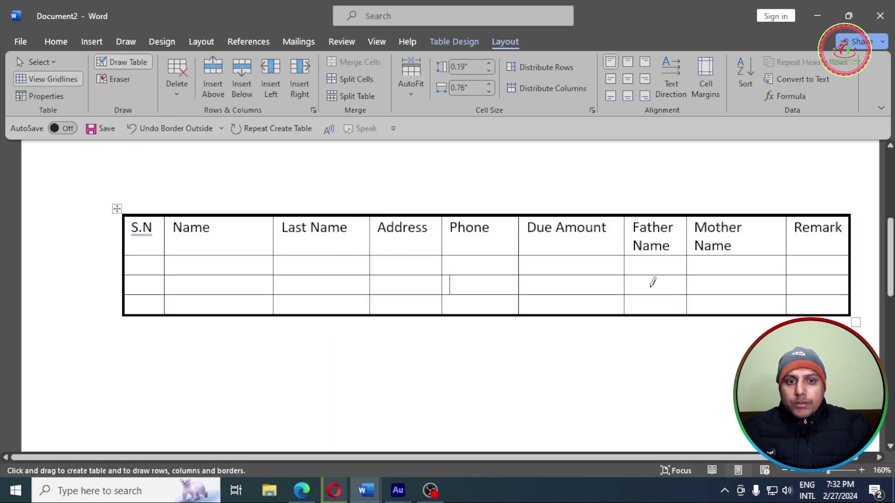
mouse_move(521, 240)
mouse_down()
mouse_move(615, 242)
mouse_move(569, 295)
mouse_move(569, 320)
mouse_up()
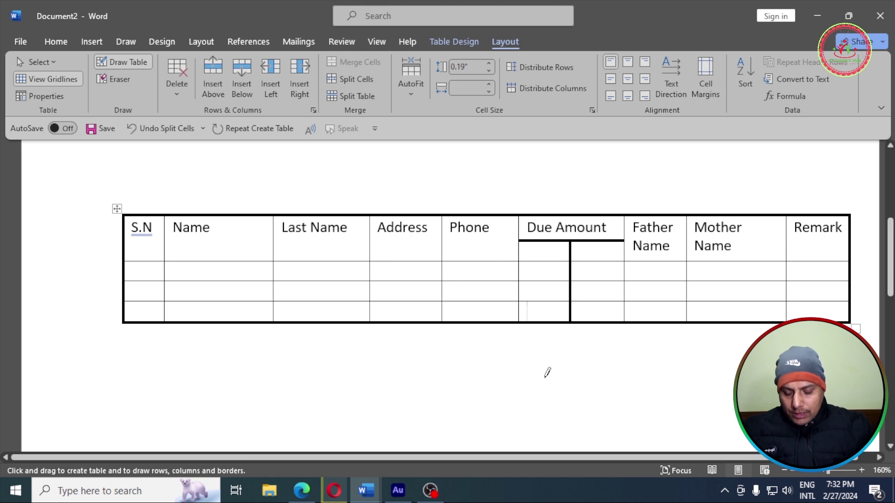
key(ctrl+z)
key(ctrl+z)
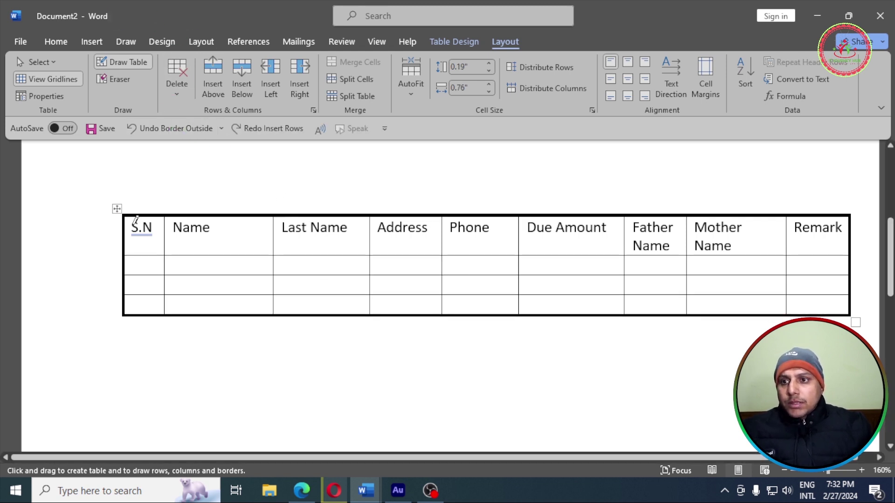
- Stop drawing, select the whole table and apply All Borders to it
key(Escape)
click(116, 209)
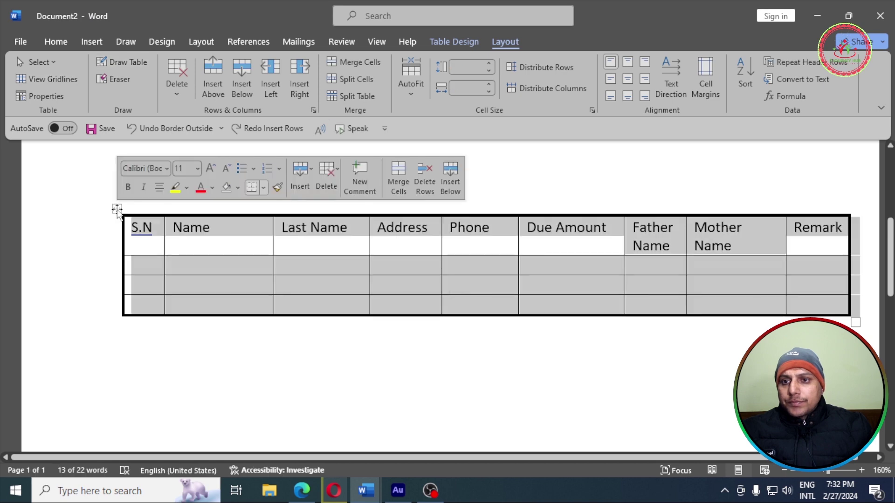
click(263, 188)
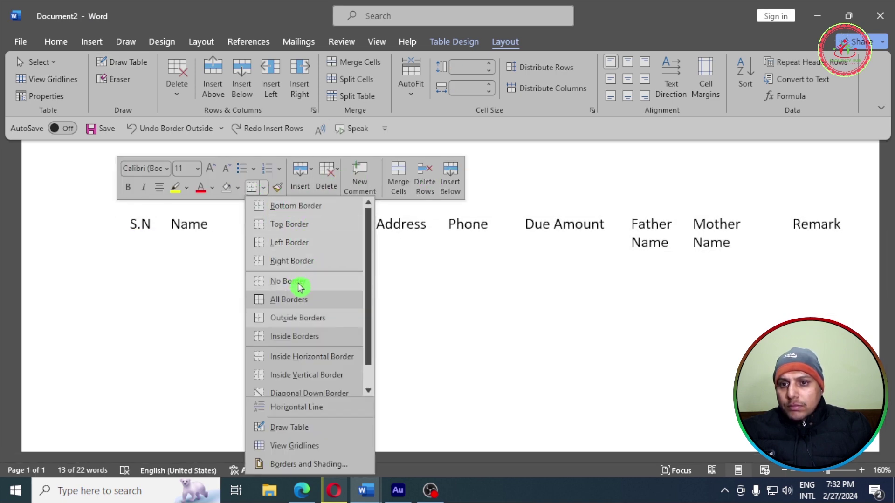
click(307, 300)
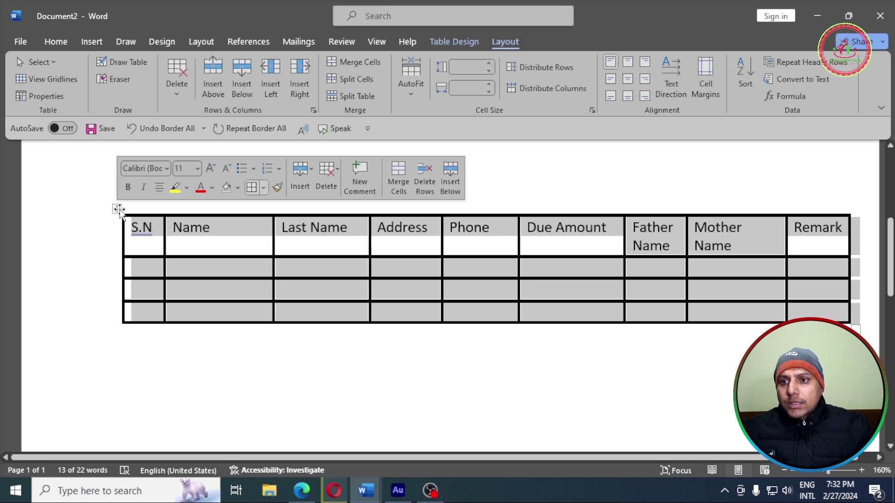
- Remove every border from the selected table using Borders and Shading, with the setting None and a width of ¼ pt
click(263, 187)
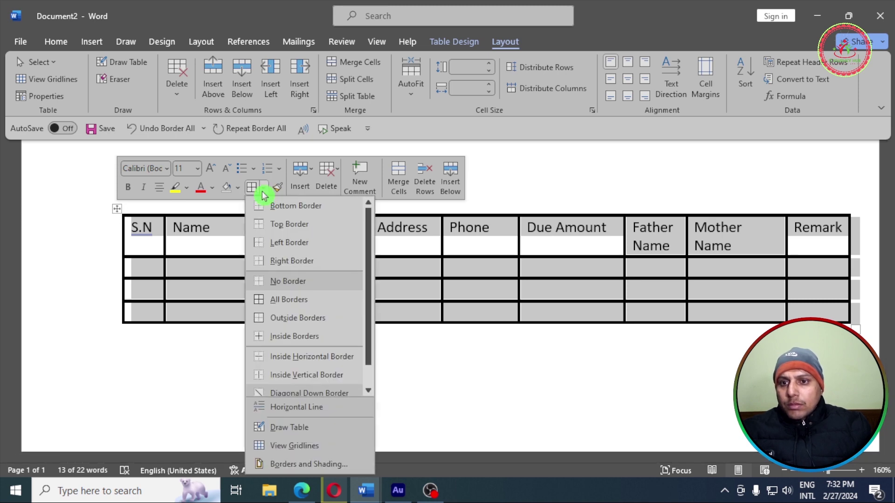
click(308, 464)
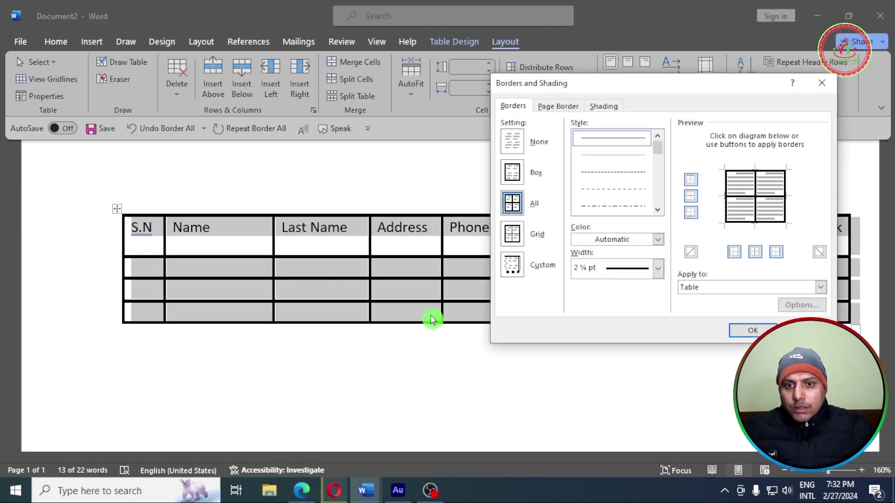
click(512, 141)
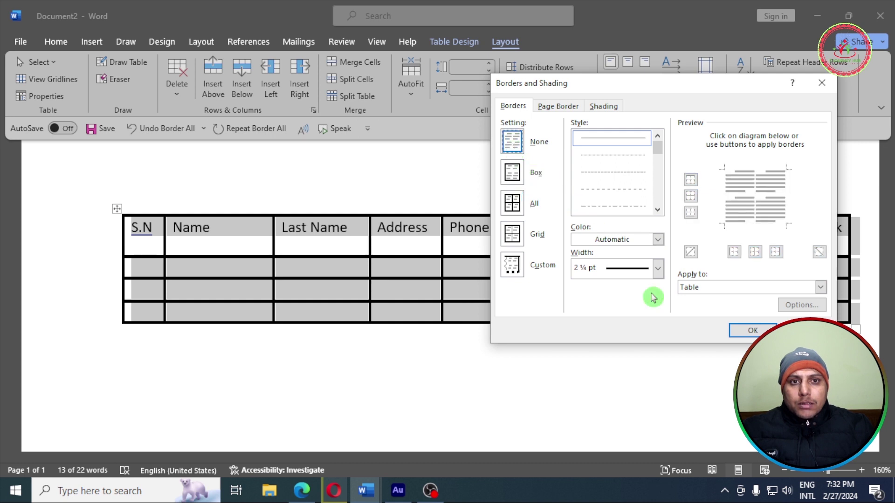
click(657, 268)
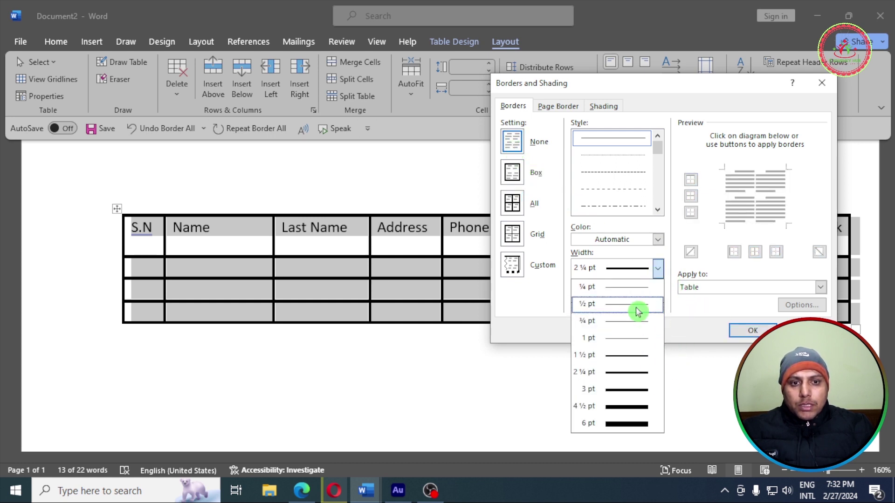
click(632, 288)
click(752, 330)
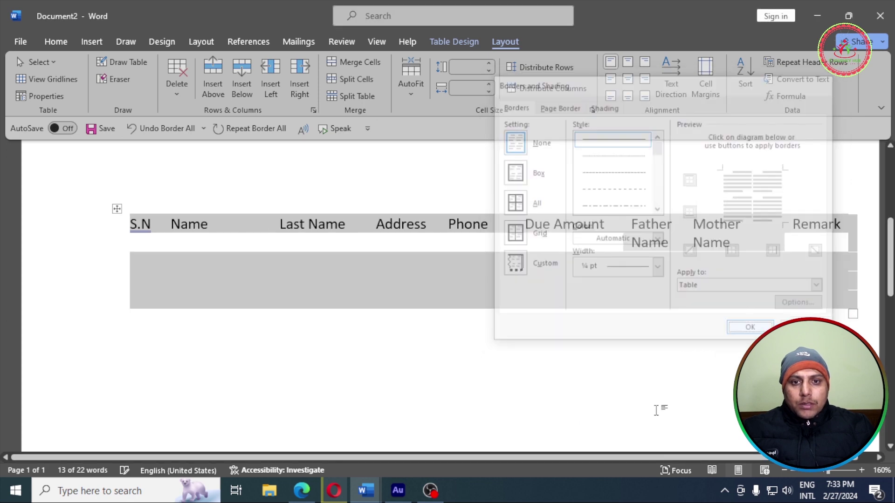
click(435, 266)
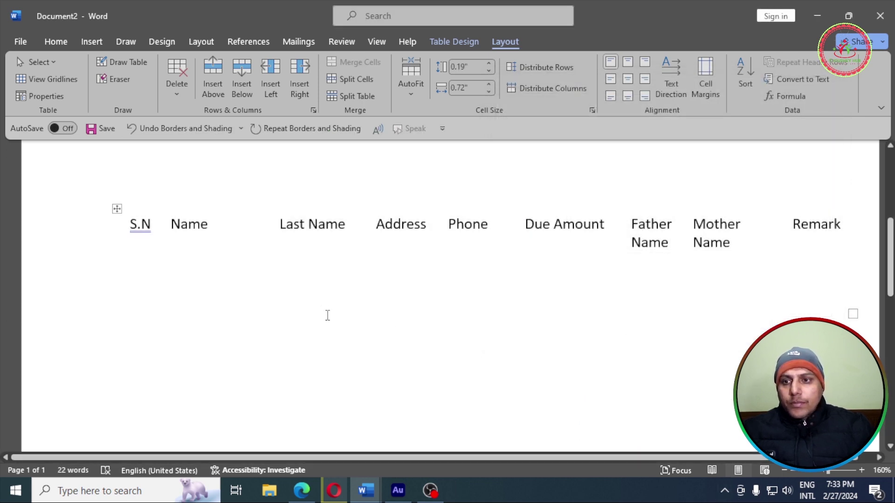
- Undo the border removal on the whole table and deselect it
click(116, 210)
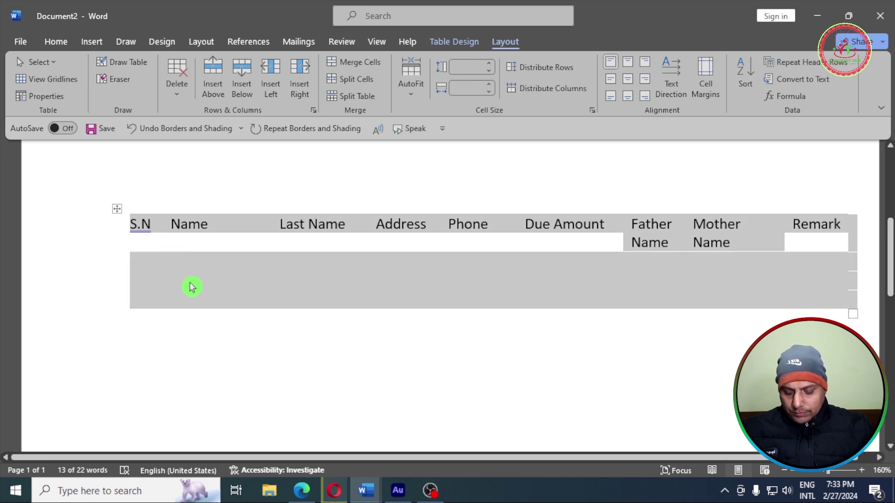
key(ctrl+z)
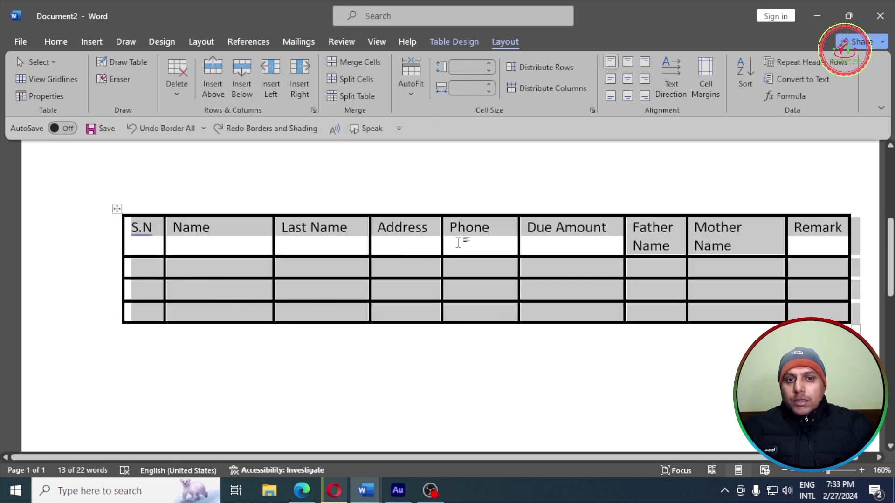
click(420, 246)
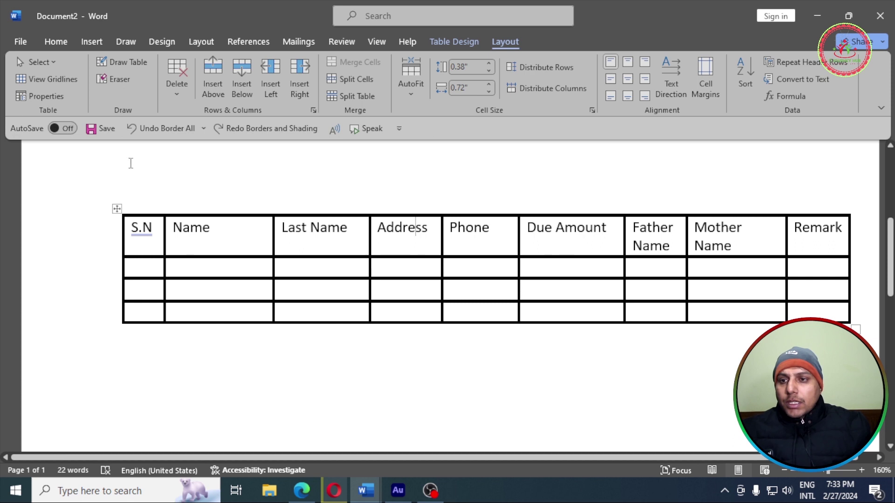
- Draw a line under the Due Amount heading, a vertical divider down to the last row, and a diagonal in the first empty Address cell
click(122, 62)
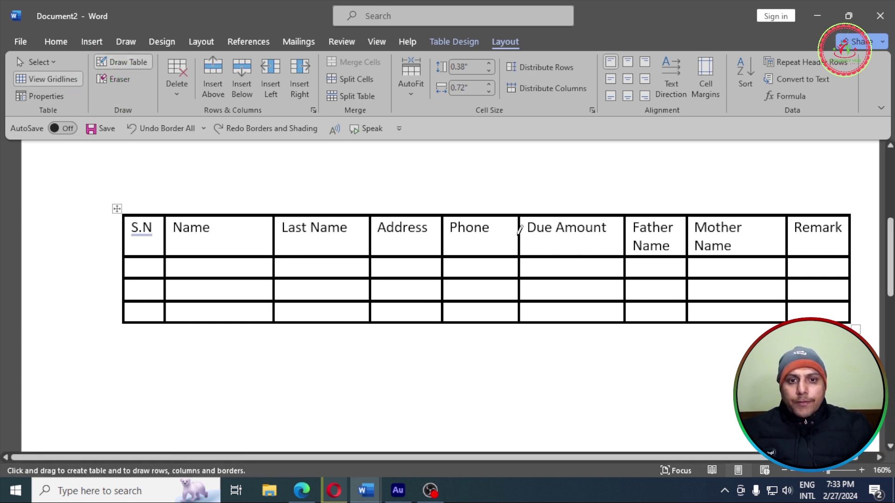
mouse_move(574, 235)
mouse_down()
mouse_move(619, 243)
mouse_move(575, 287)
mouse_move(576, 329)
mouse_up()
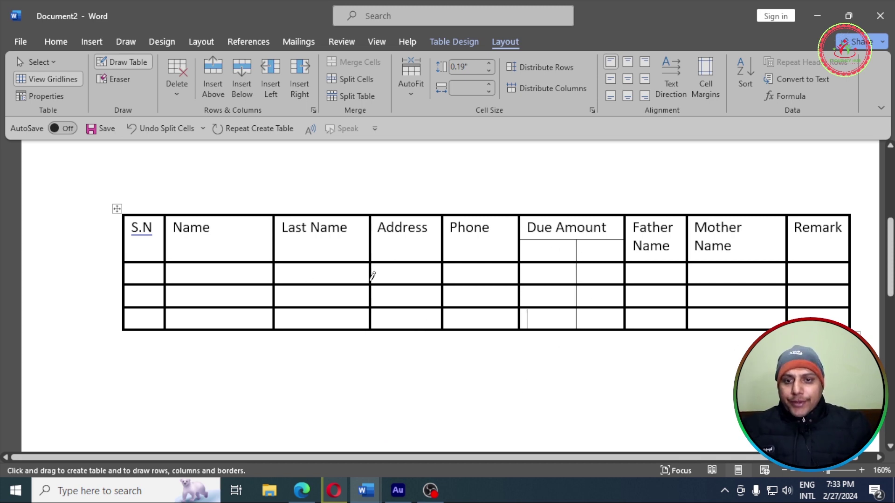
drag(372, 282, 441, 265)
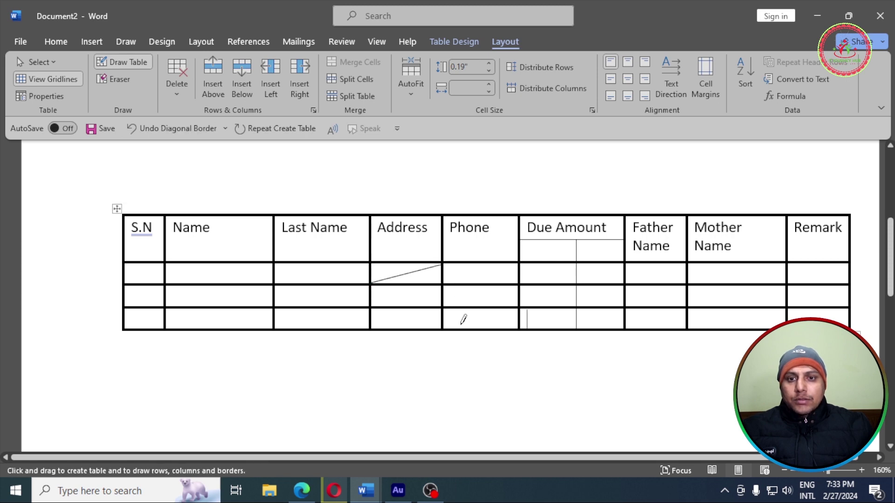